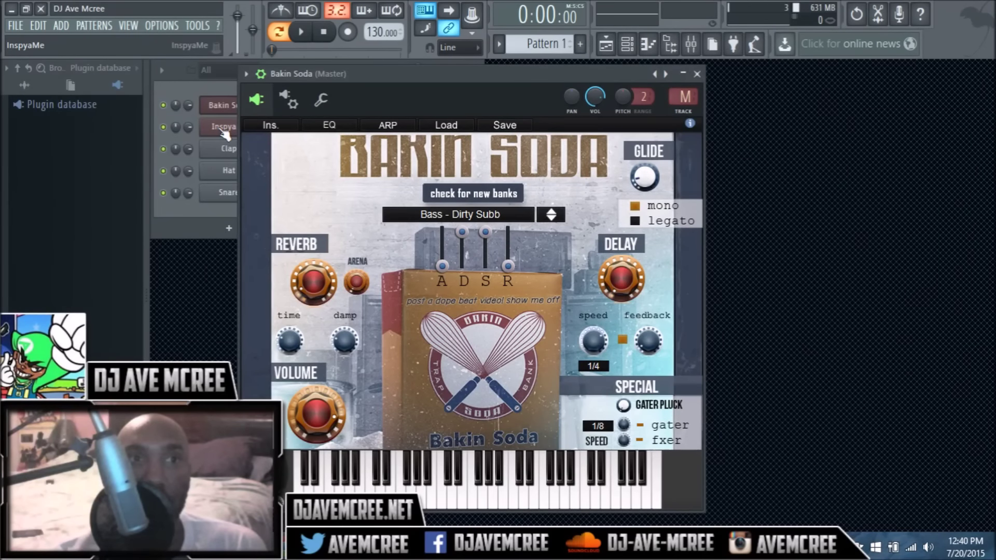
- Open the InspyaMe instrument from the channel rack to view its interface, and close it
left_click(224, 128)
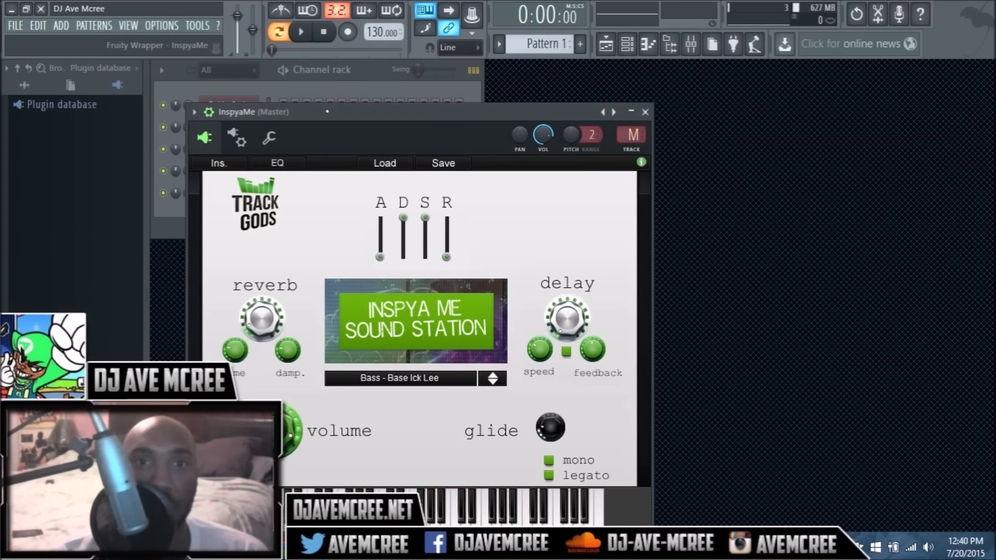
left_click_drag(327, 111, 332, 95)
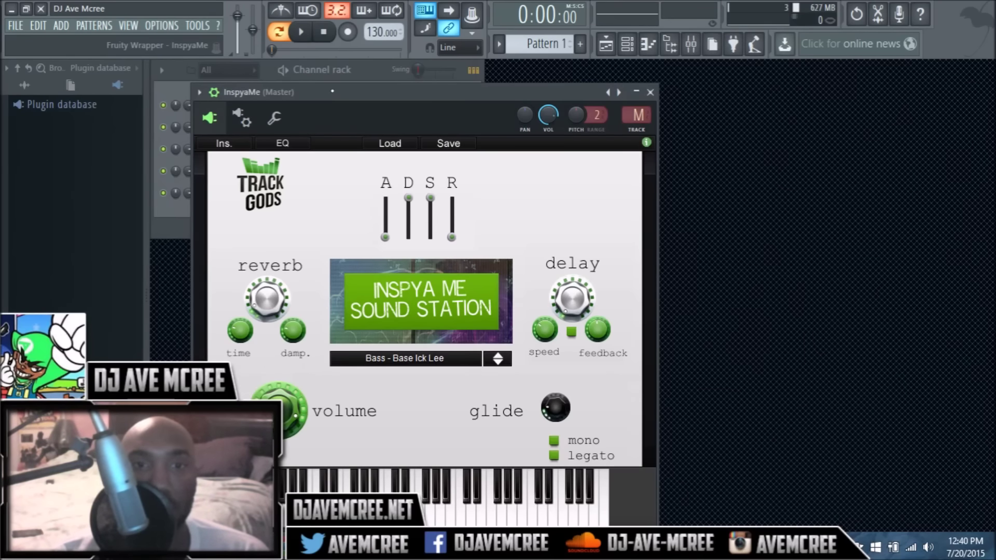
left_click_drag(333, 88, 333, 88)
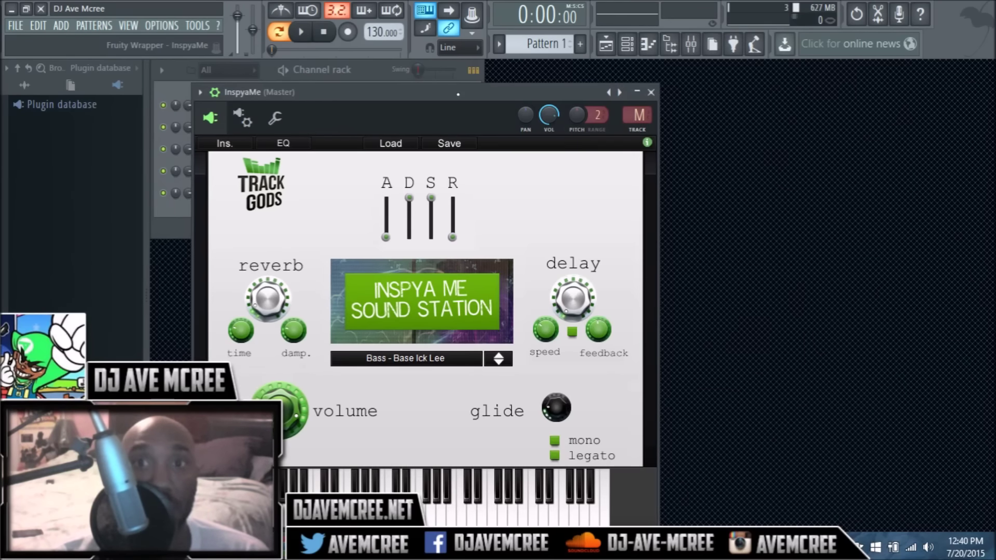
left_click(651, 93)
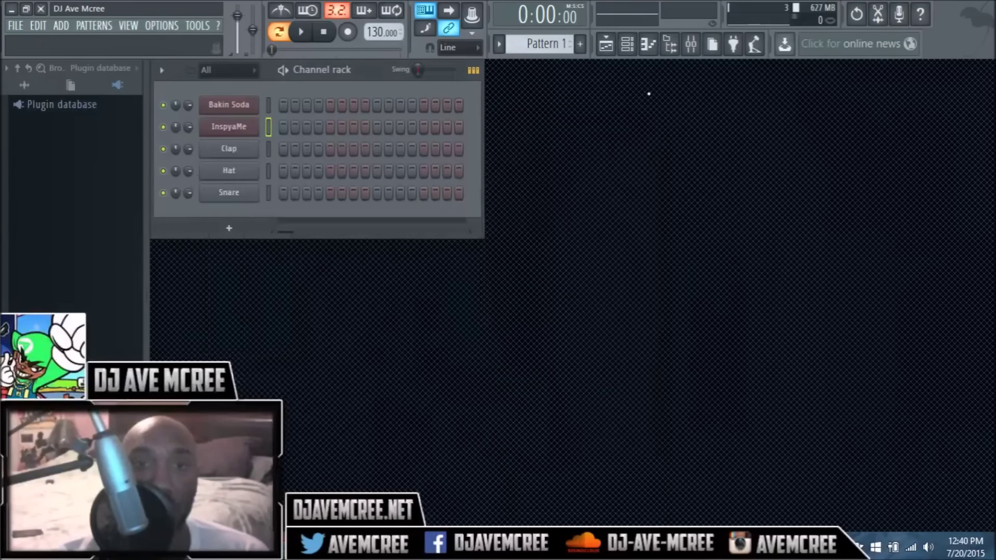
- Open the Bakin Soda instrument and view its arpeggiator settings
left_click(230, 108)
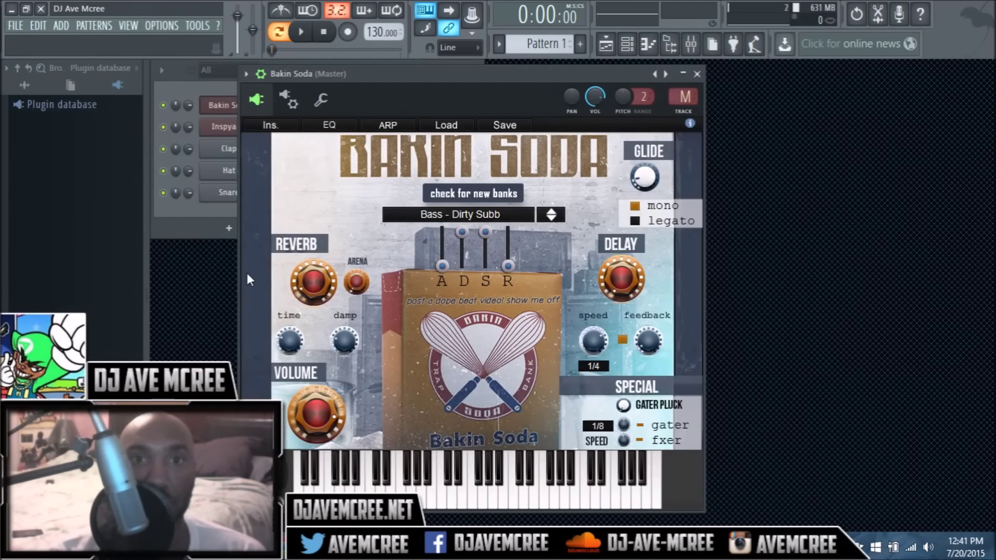
left_click(375, 124)
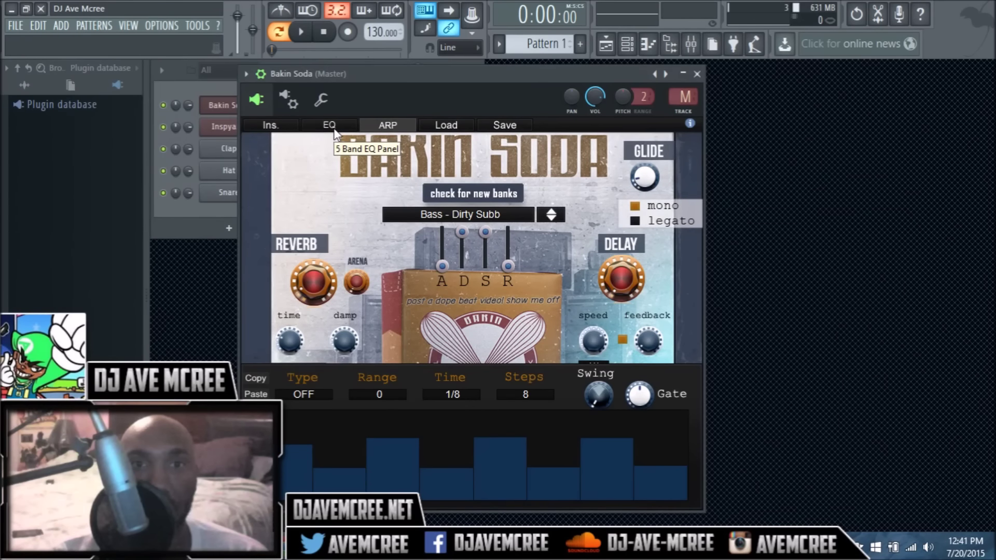
left_click(359, 209)
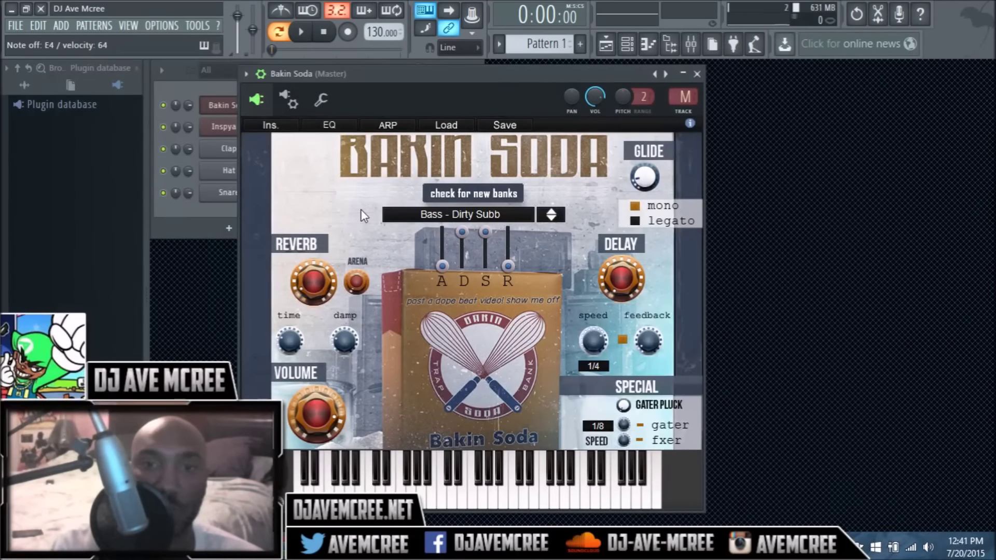
- Audition the Bass - FBoi and Bass - Subby Wubby presets in Bakin Soda
left_click(533, 210)
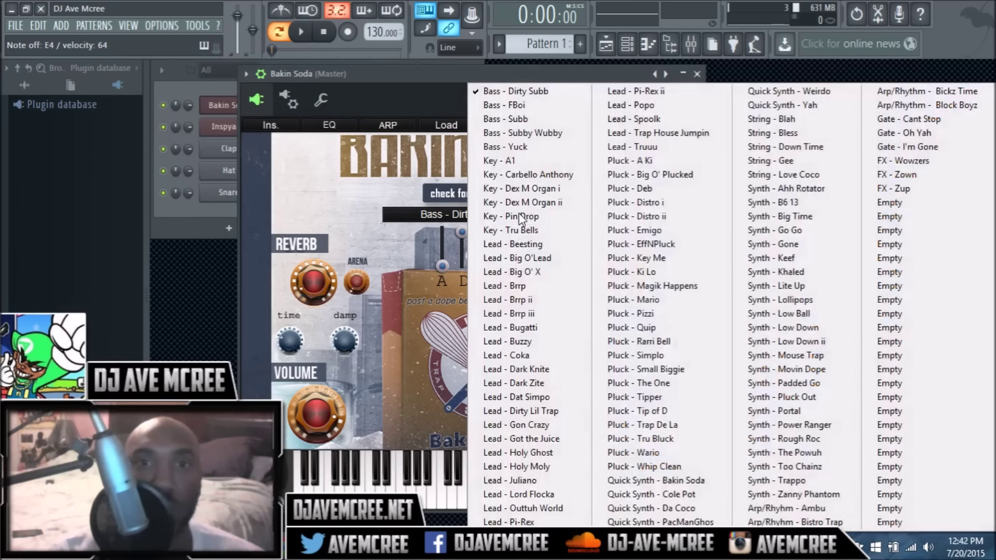
left_click(518, 105)
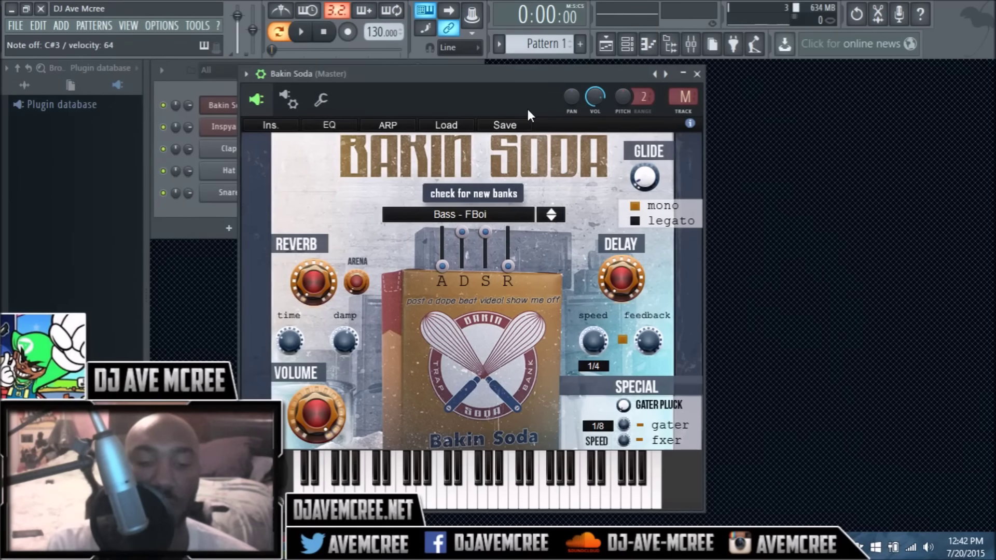
left_click(478, 216)
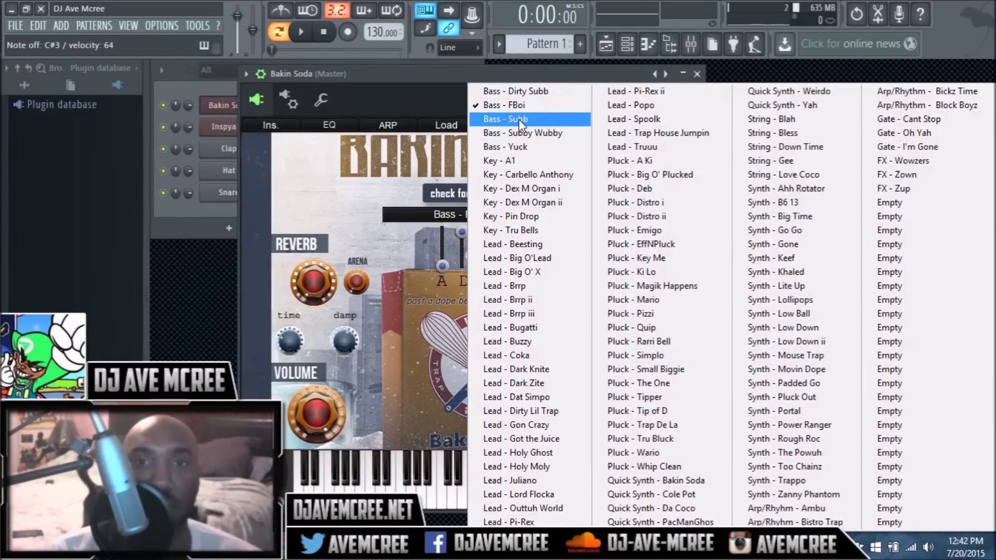
left_click(518, 134)
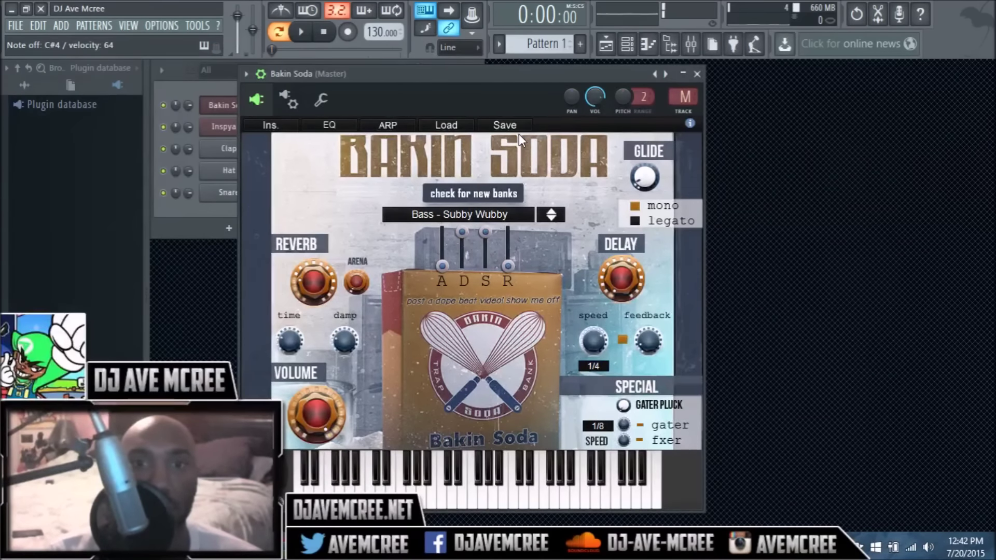
- Audition the Key - A1, Key - Carbello Anthony and Key - Dex M Organ i presets
left_click(498, 220)
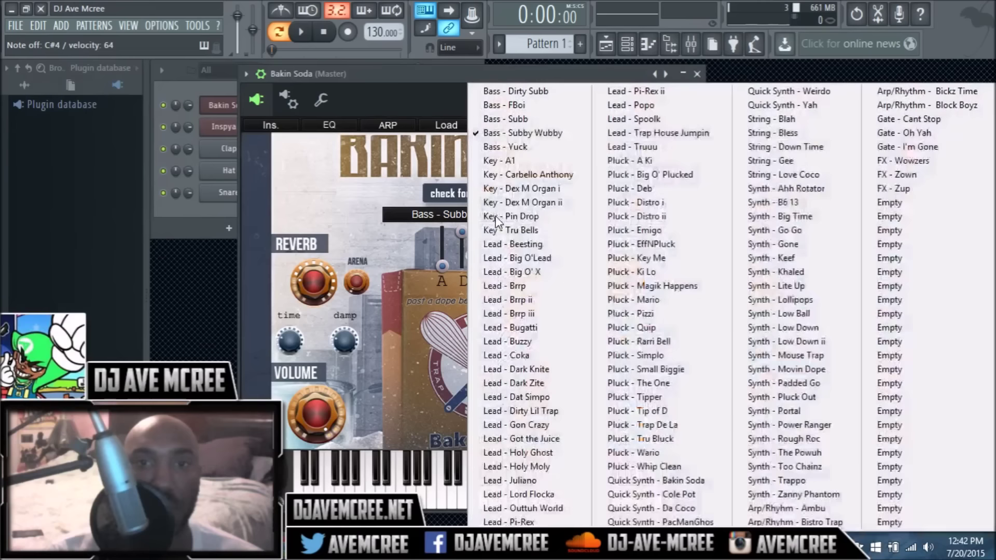
left_click(530, 163)
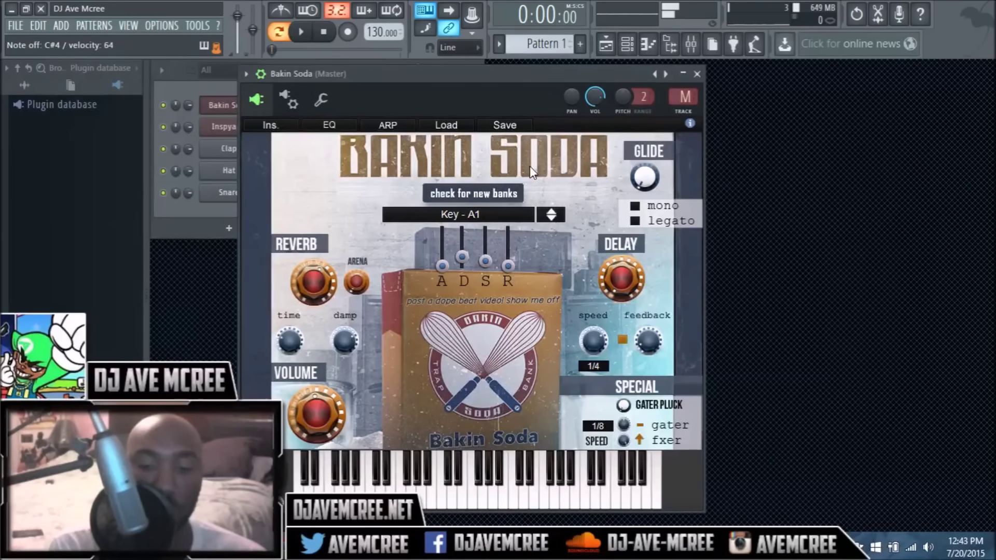
left_click(481, 214)
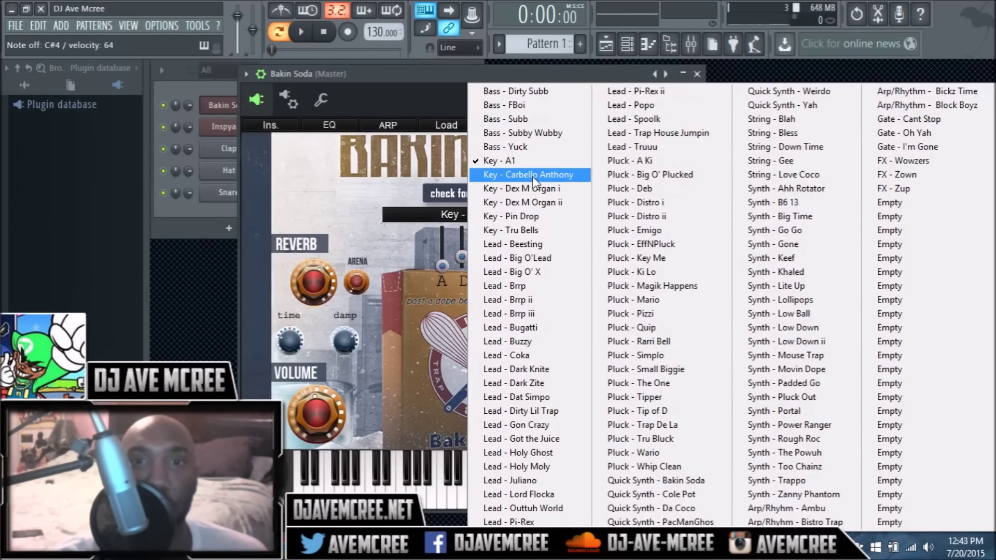
left_click(534, 176)
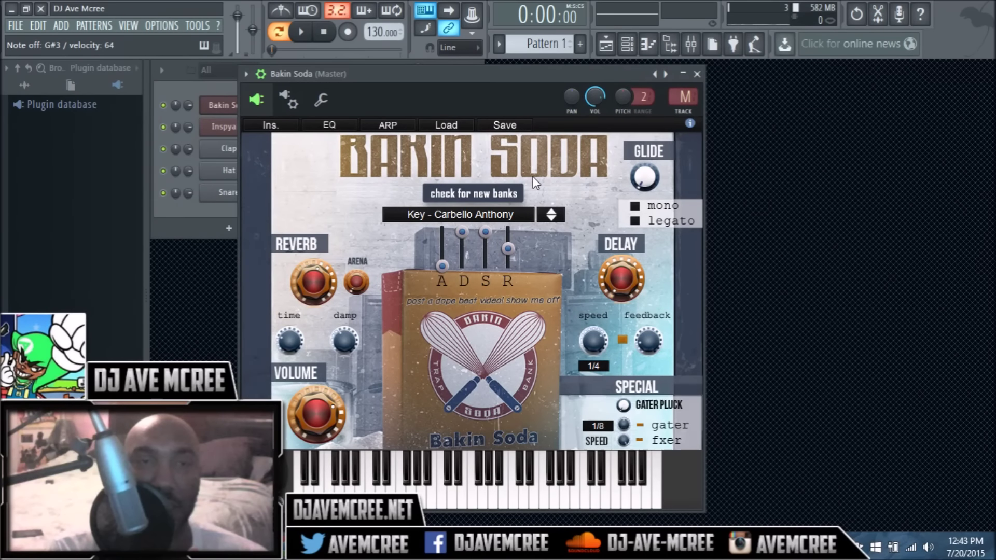
scroll(471, 216, "down", 1)
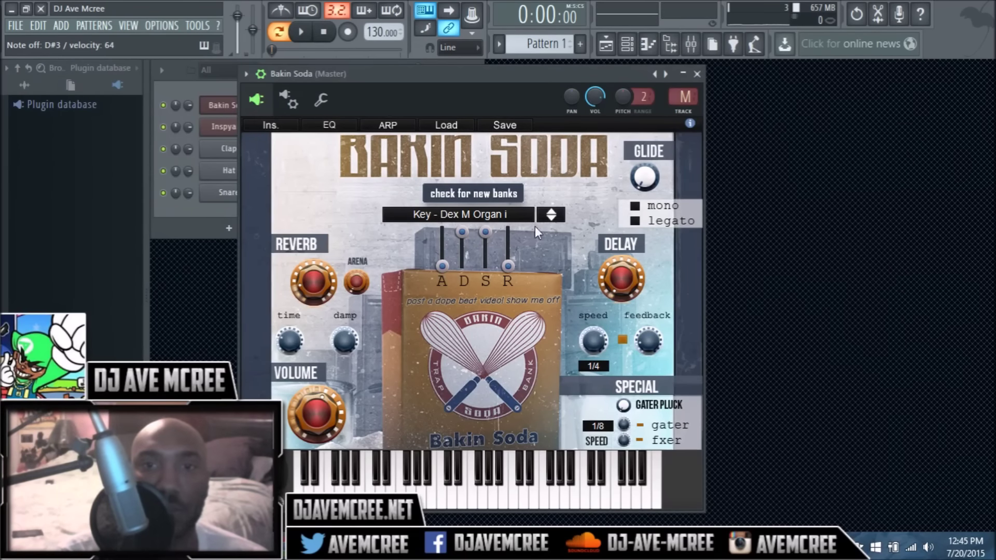
- Audition the Key - Dex M Organ ii and Key - Tru Bells presets
left_click(544, 216)
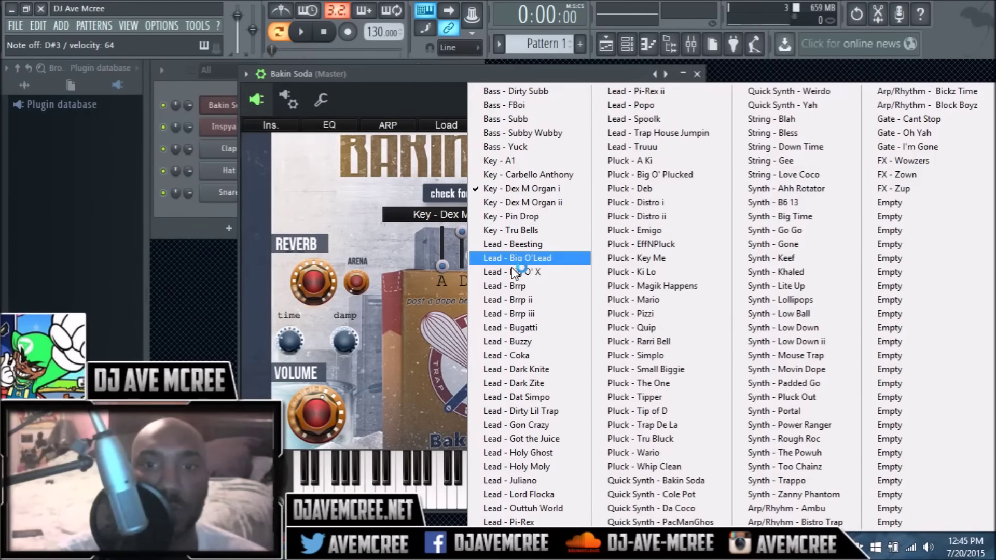
left_click(523, 202)
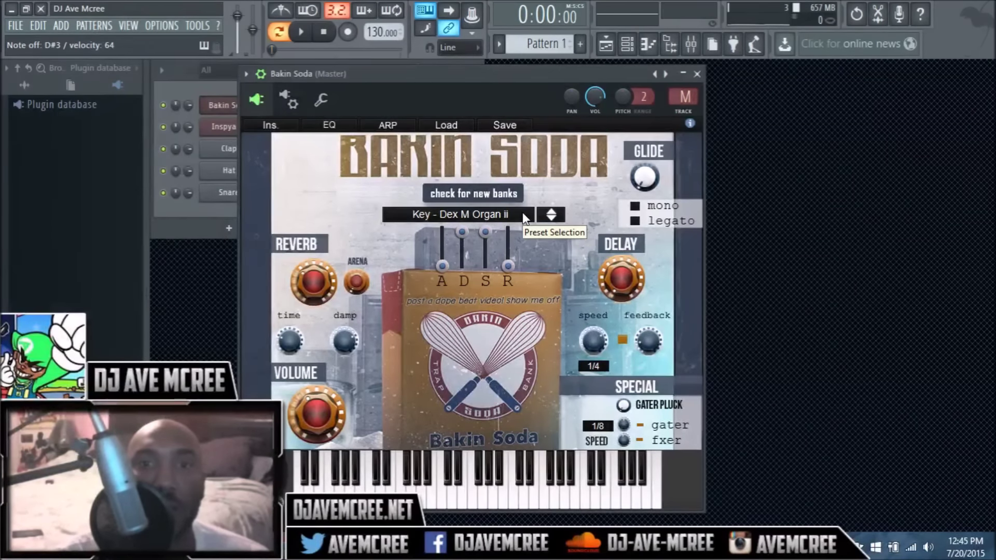
left_click(522, 215)
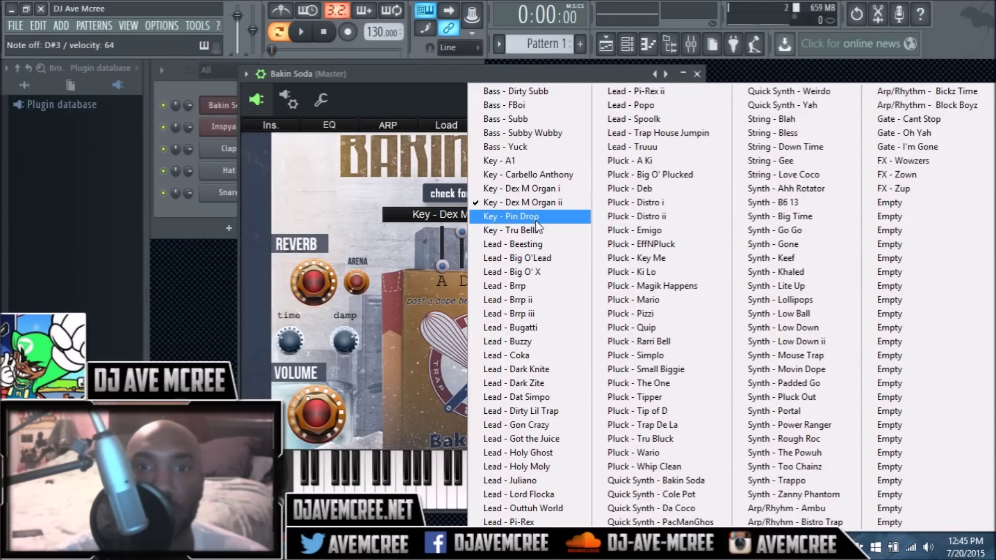
left_click(535, 228)
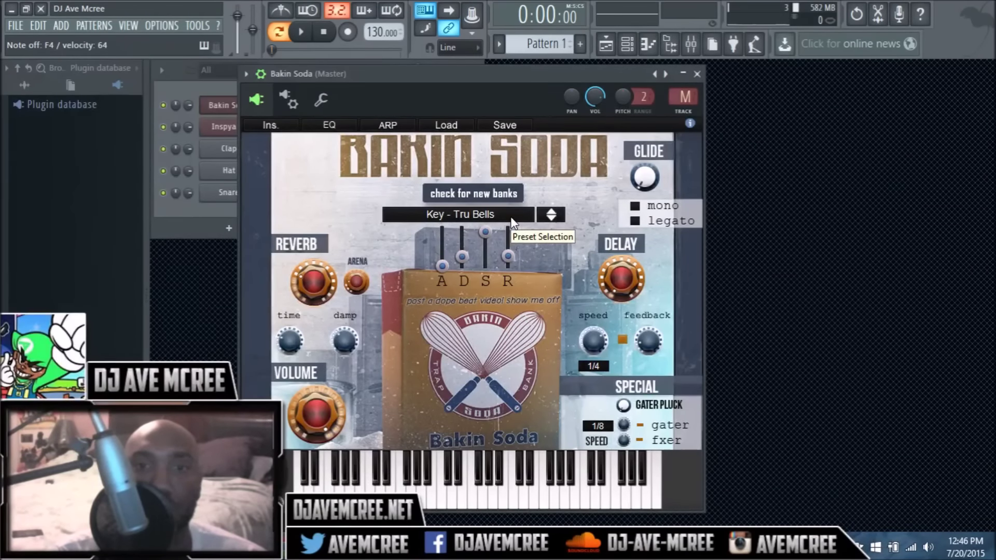
- Load the Lead - Brrp ii preset and raise its attack time to 1.54 s
left_click(512, 223)
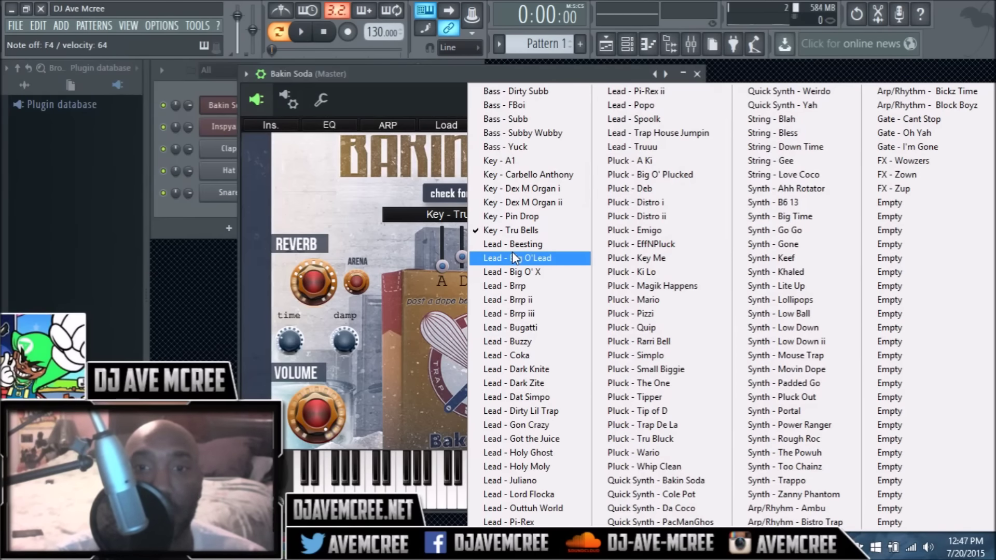
left_click(511, 301)
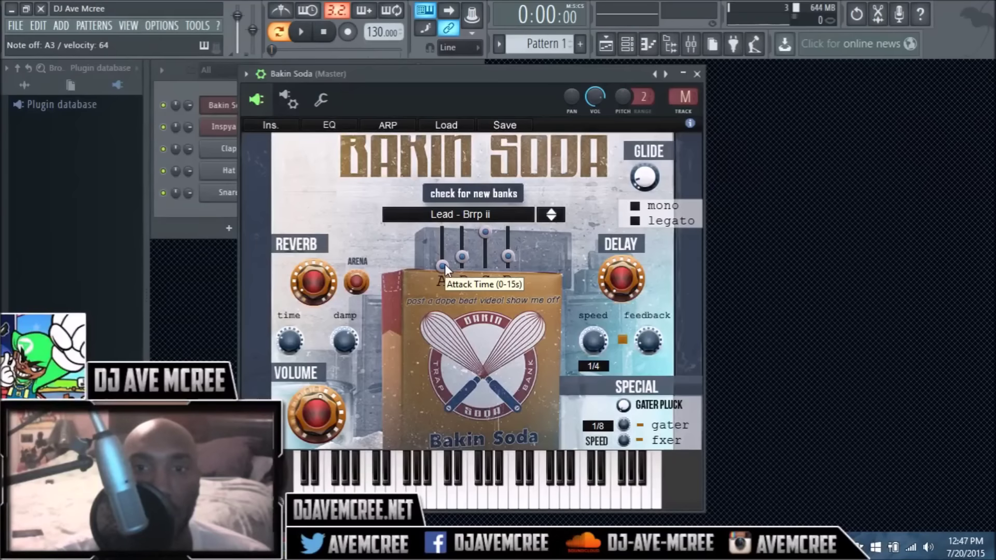
left_click_drag(444, 264, 440, 253)
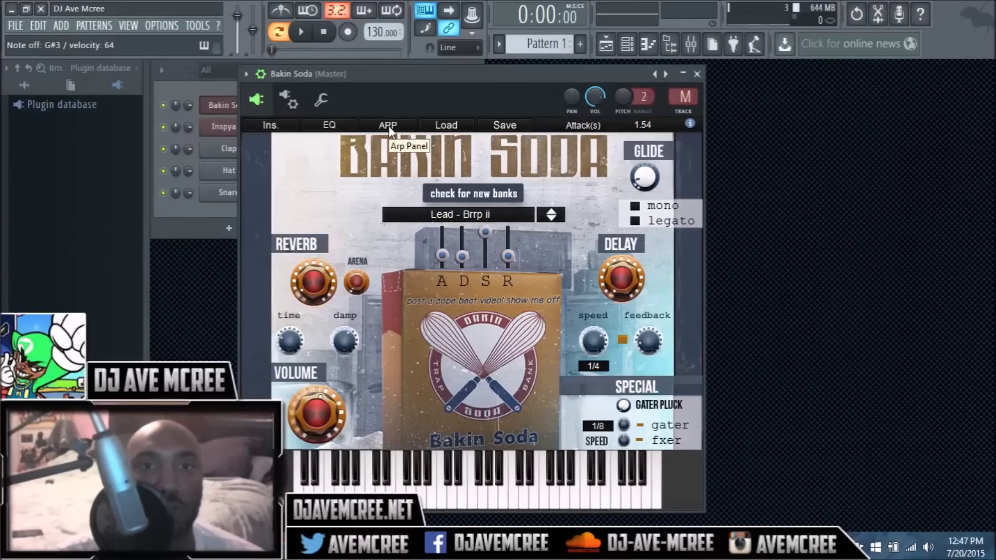
- Cut the second EQ band of the Lead - Brrp ii preset to about -16 dB
left_click(347, 129)
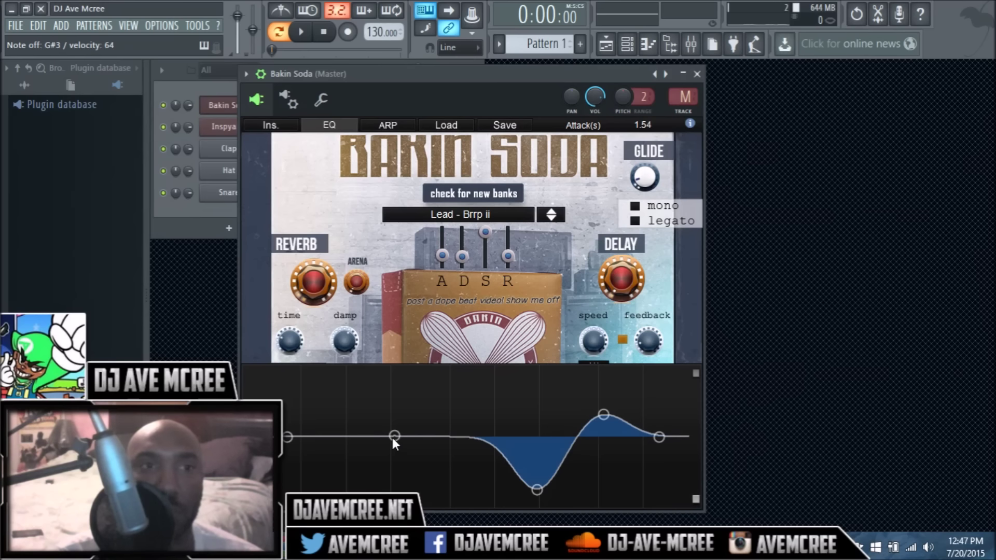
mouse_move(394, 437)
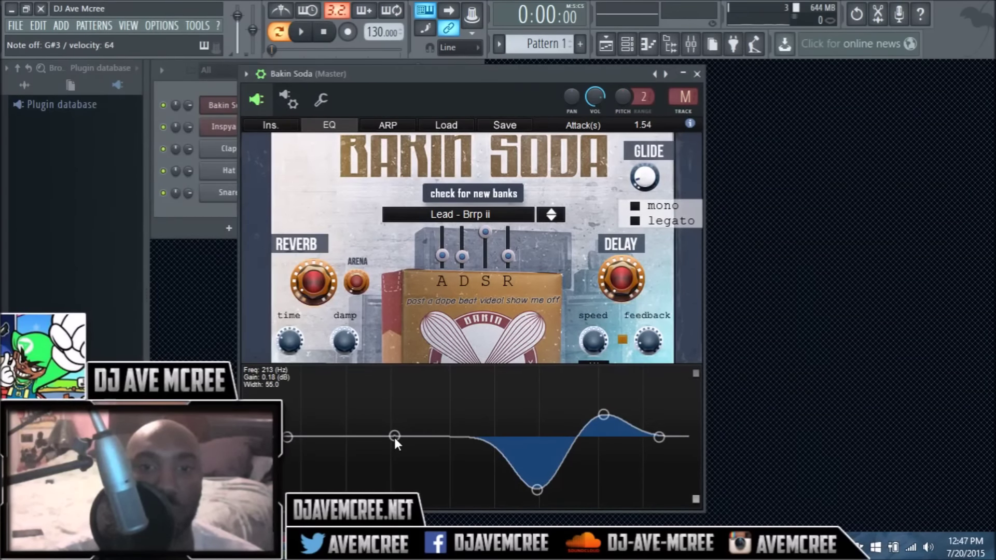
left_click_drag(394, 437, 396, 496)
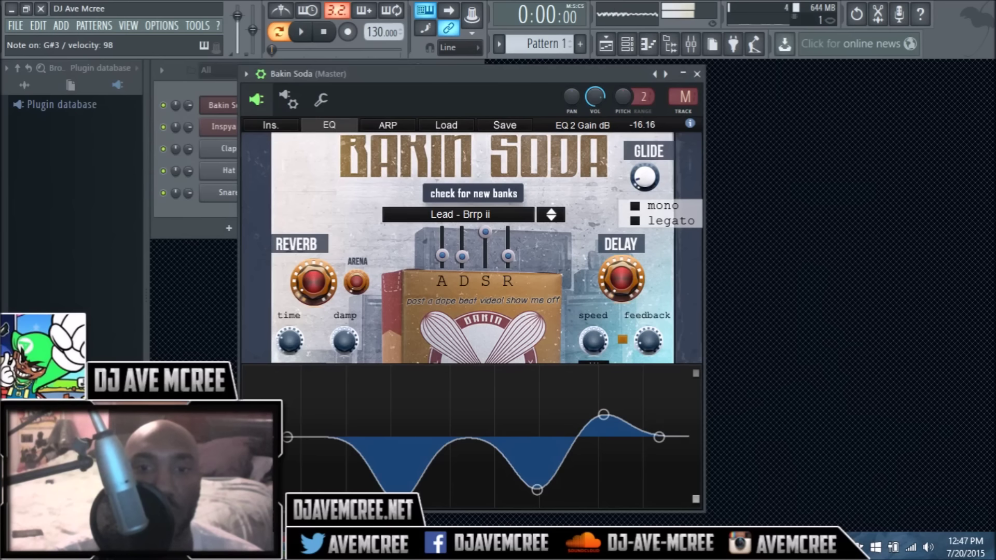
left_click_drag(396, 496, 395, 490)
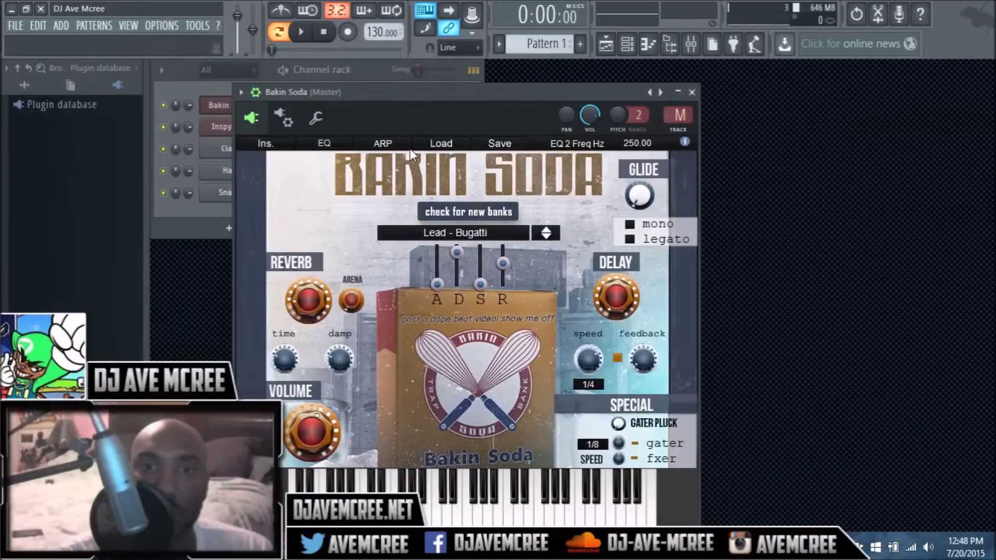
- Select the Lead - Bugatti preset and shorten its release time to 0.01 s, closing the instrument when finished
left_click(453, 236)
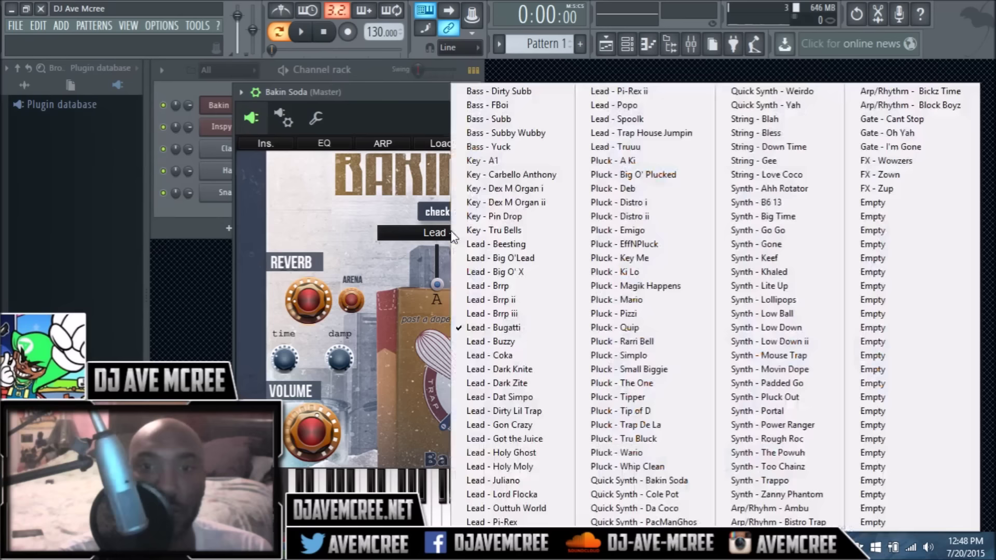
left_click(498, 329)
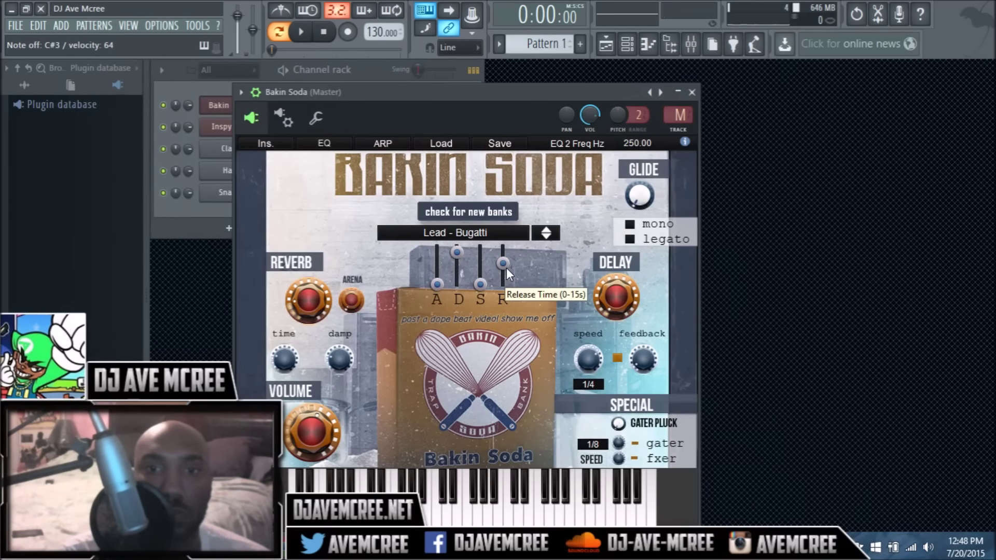
left_click_drag(506, 268, 504, 290)
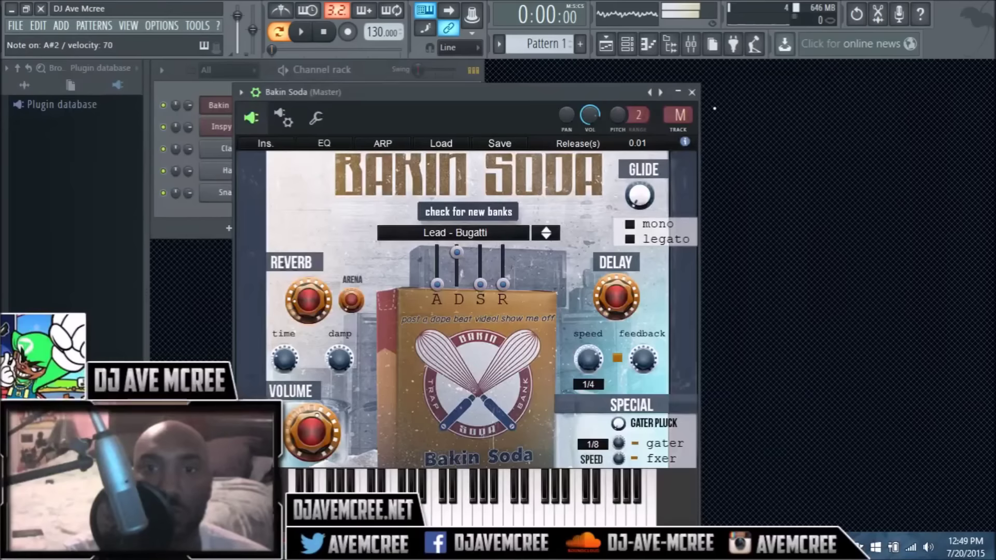
left_click(691, 92)
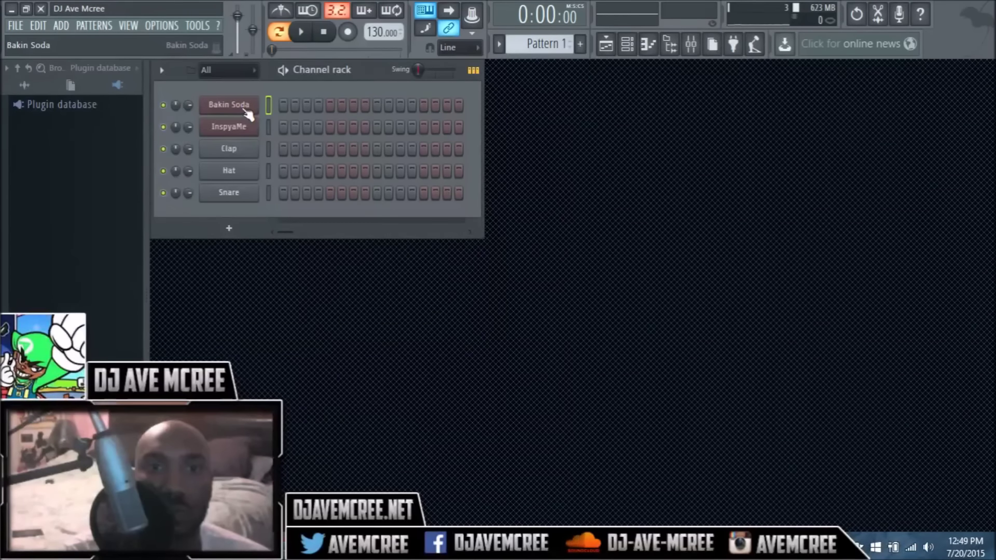
- Reload the Bakin Soda plugin from its wrapper settings and load the Lead - Bugatti preset
left_click(245, 111)
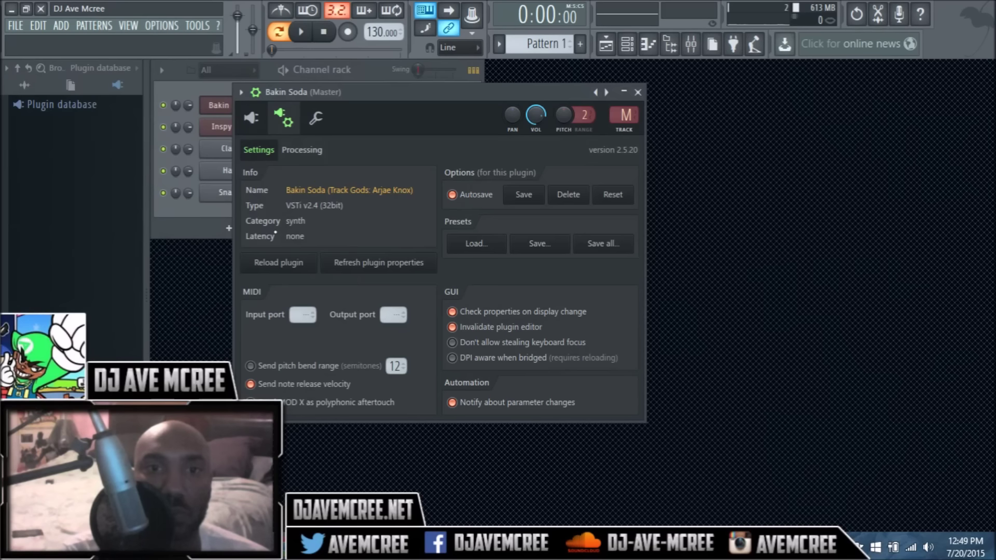
left_click(279, 263)
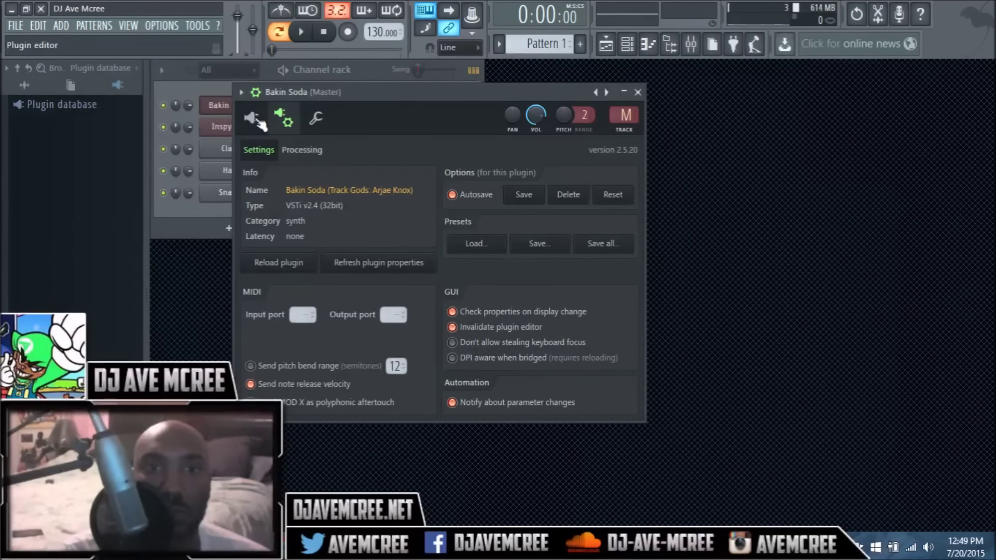
left_click(254, 119)
left_click(467, 233)
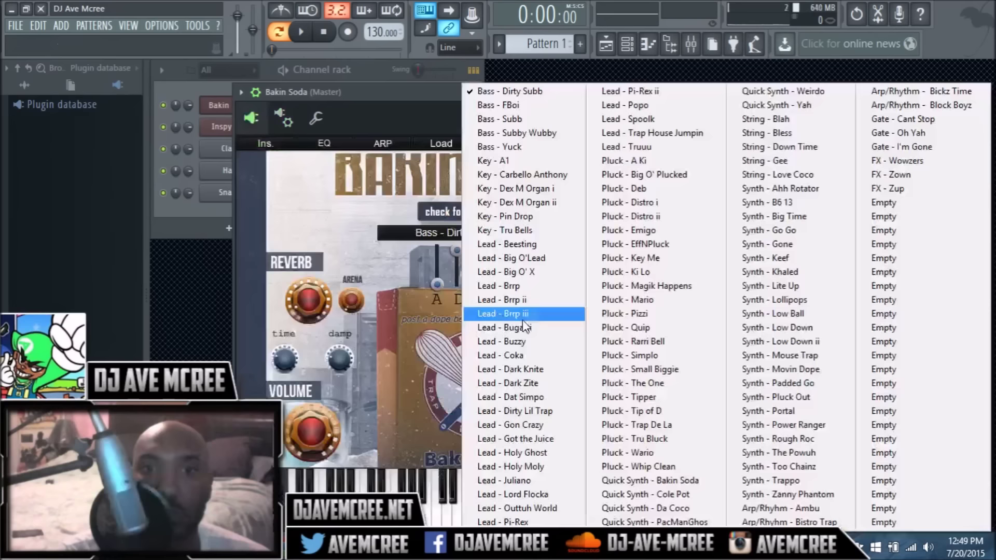
left_click(522, 324)
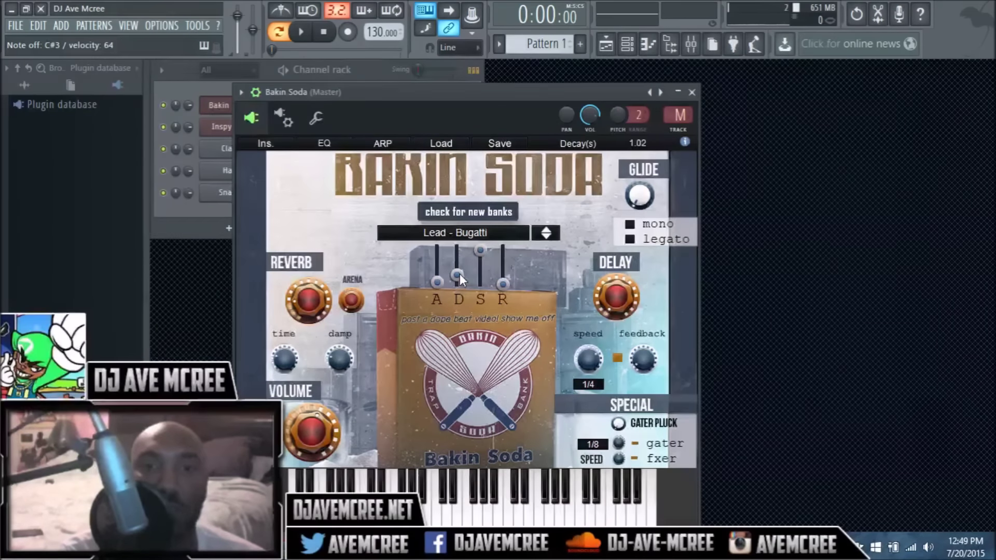
- Reshape the Lead - Bugatti envelope with decay at maximum, sustain at 0 and release at about 1.64 s
left_click_drag(459, 274, 459, 235)
left_click(481, 251)
left_click_drag(481, 251, 479, 304)
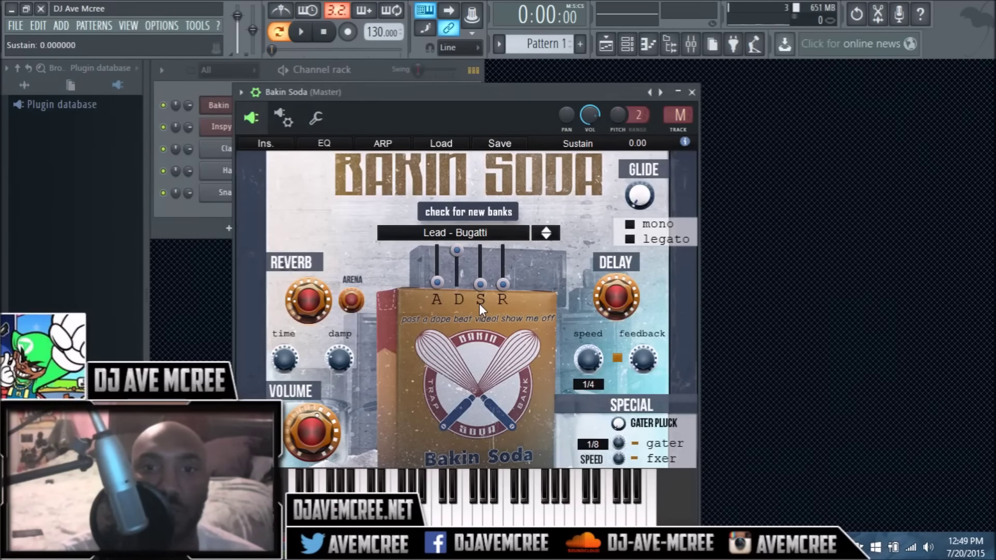
left_click(504, 284)
left_click_drag(504, 283, 504, 262)
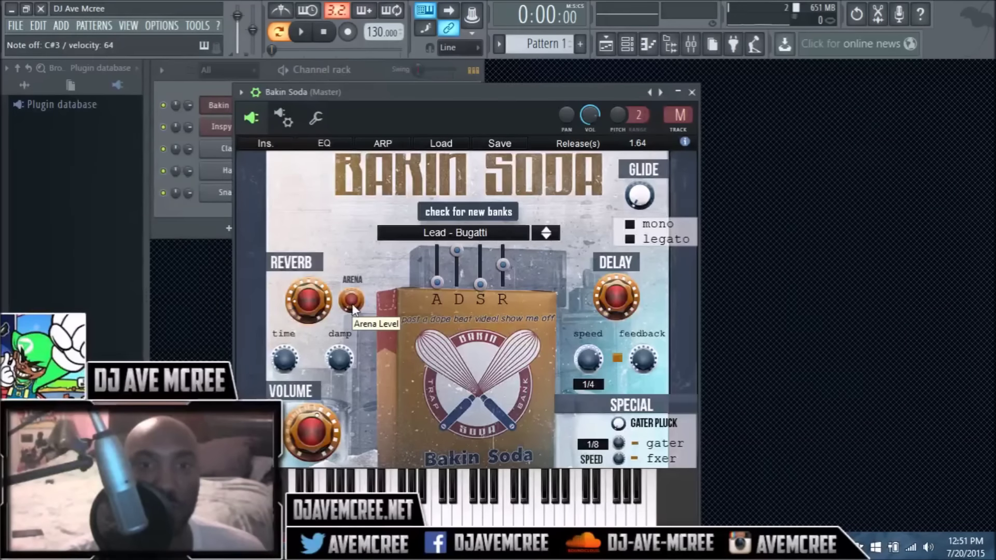
- Audition the reverb on Lead - Bugatti by sweeping the arena level between 100 and 6.67 and the reverb level between 100 and 0
left_click_drag(335, 256, 334, 251)
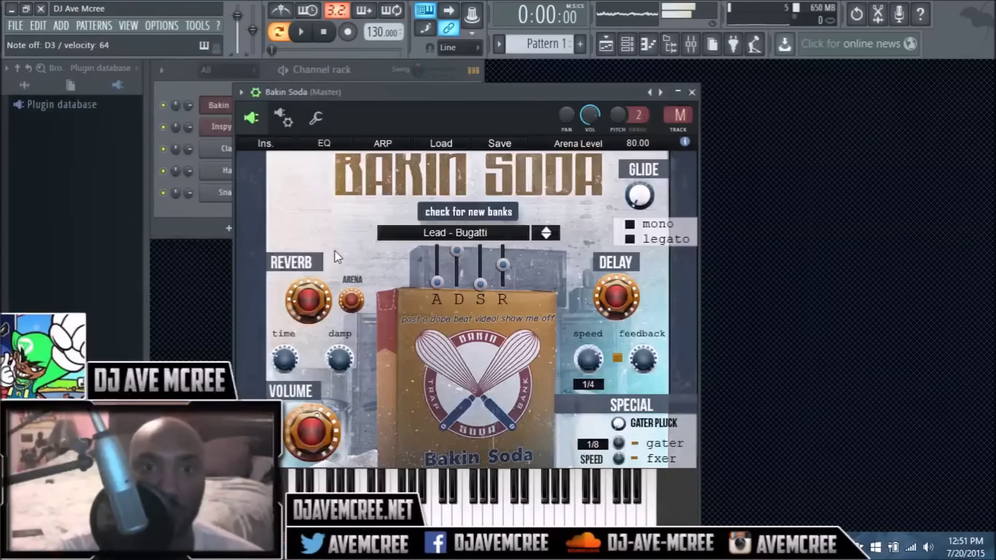
left_click_drag(350, 300, 351, 332)
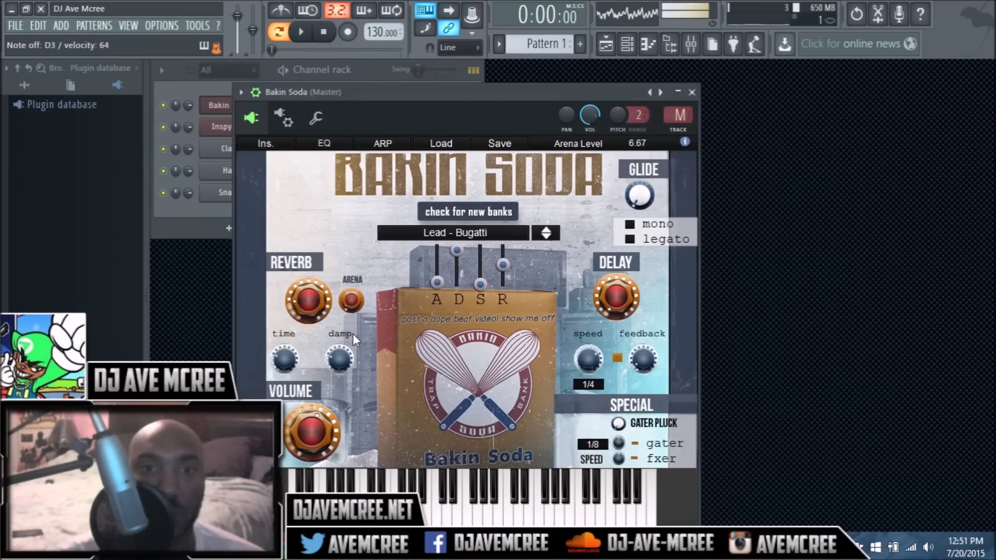
left_click(312, 300)
left_click_drag(312, 298, 310, 235)
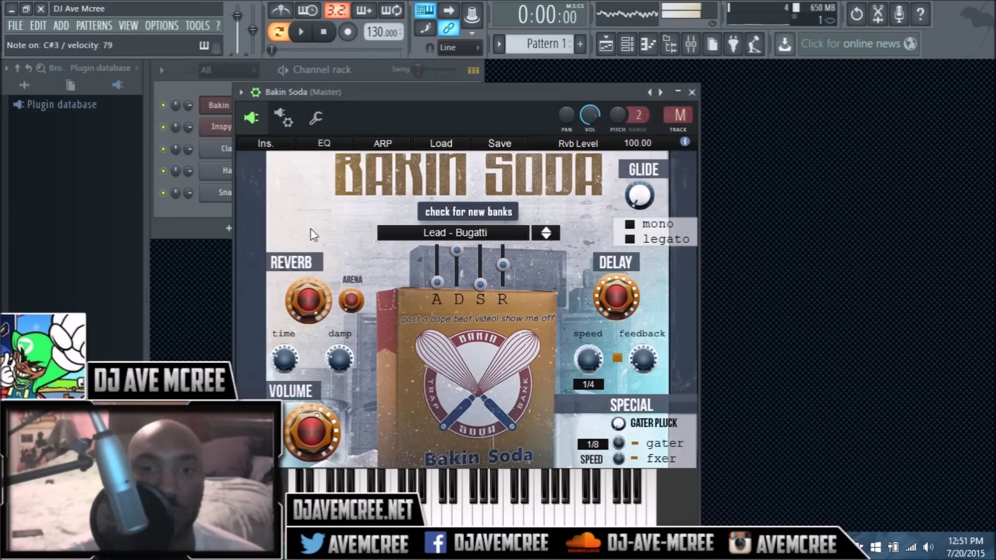
left_click_drag(305, 278, 305, 368)
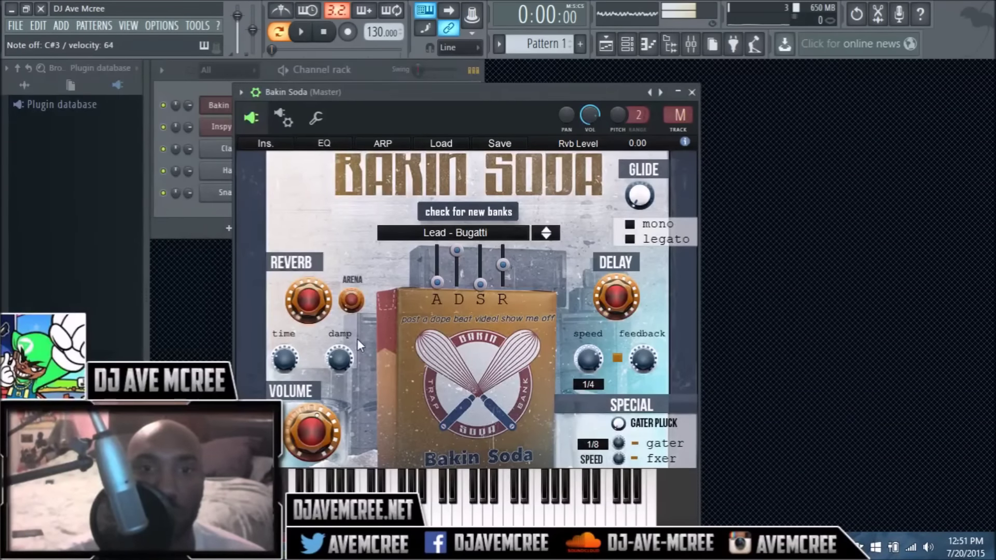
left_click_drag(350, 301, 353, 203)
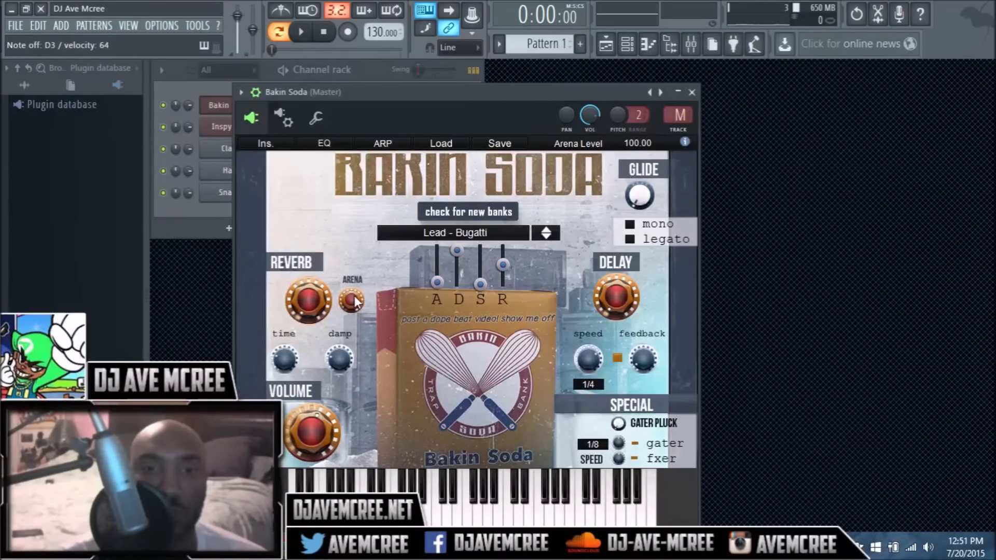
left_click_drag(351, 301, 350, 329)
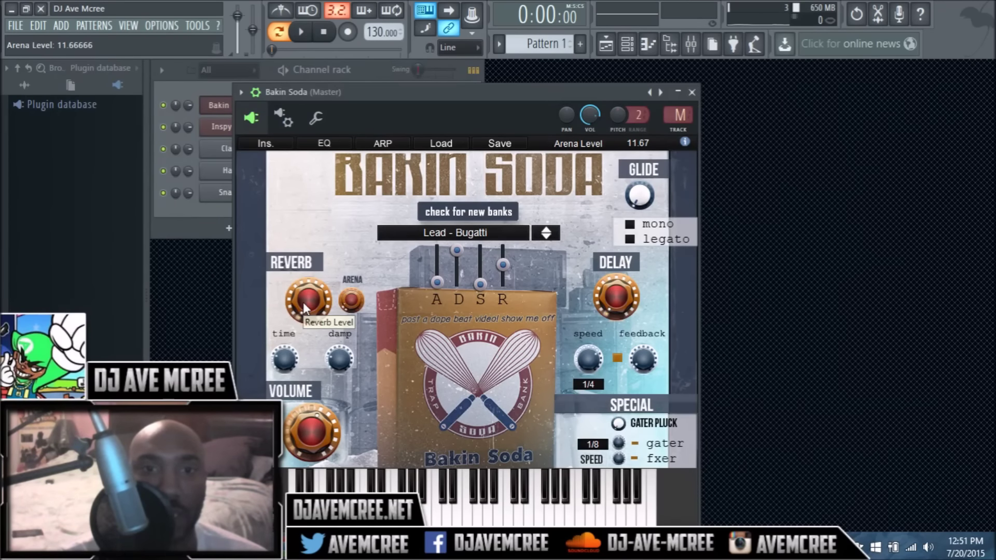
- Raise the reverb level of Lead - Bugatti, with the arena level at 70 and the reverb time at 15 s
left_click_drag(302, 300, 302, 275)
left_click_drag(338, 306, 335, 265)
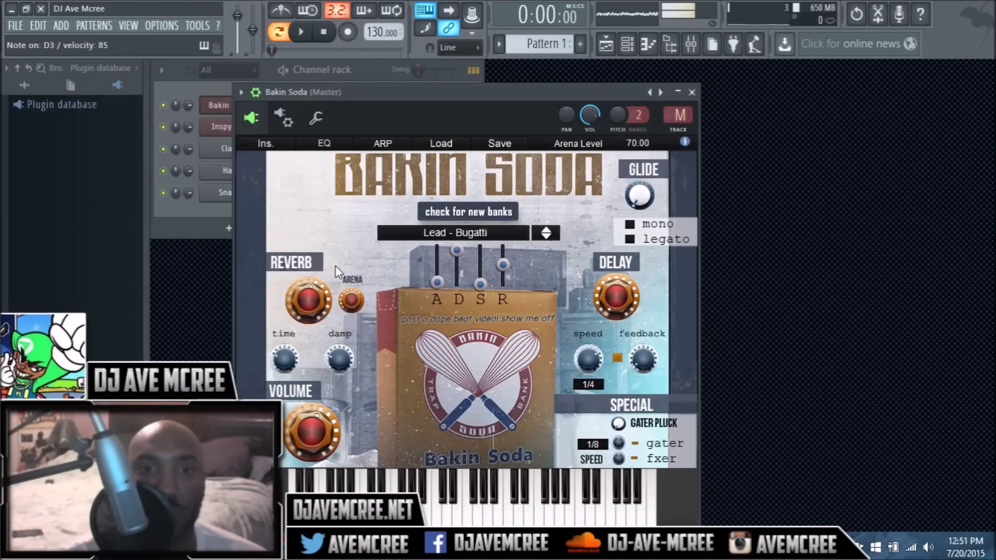
left_click_drag(296, 363, 279, 294)
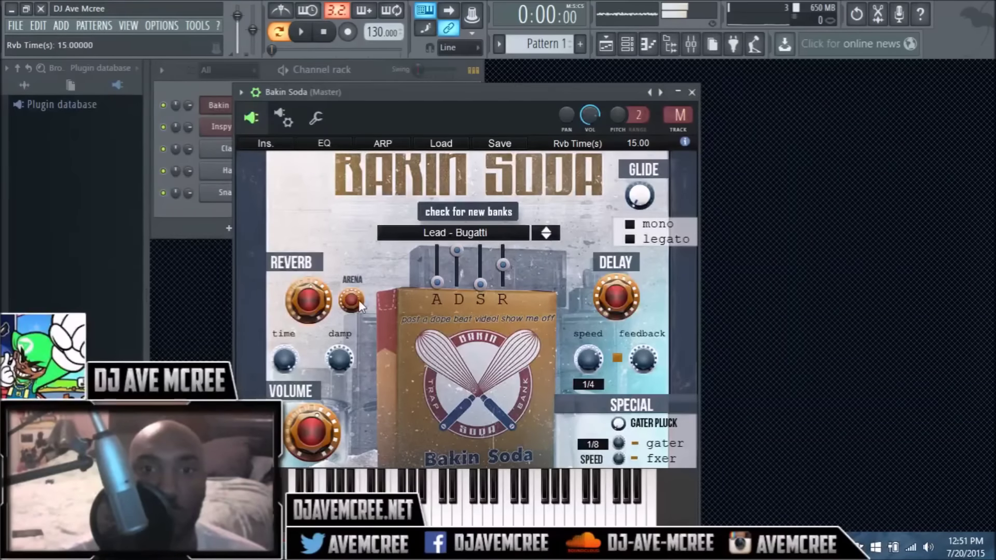
- Show the five-band EQ and pull the fourth band down to its lowest gain at about 6637 Hz
left_click(330, 139)
left_click_drag(582, 420, 611, 522)
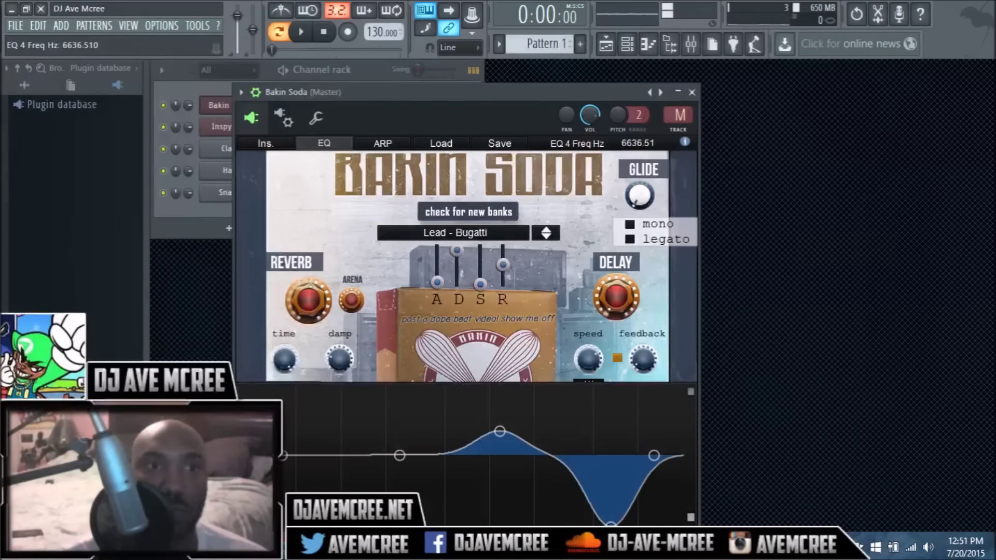
mouse_move(505, 431)
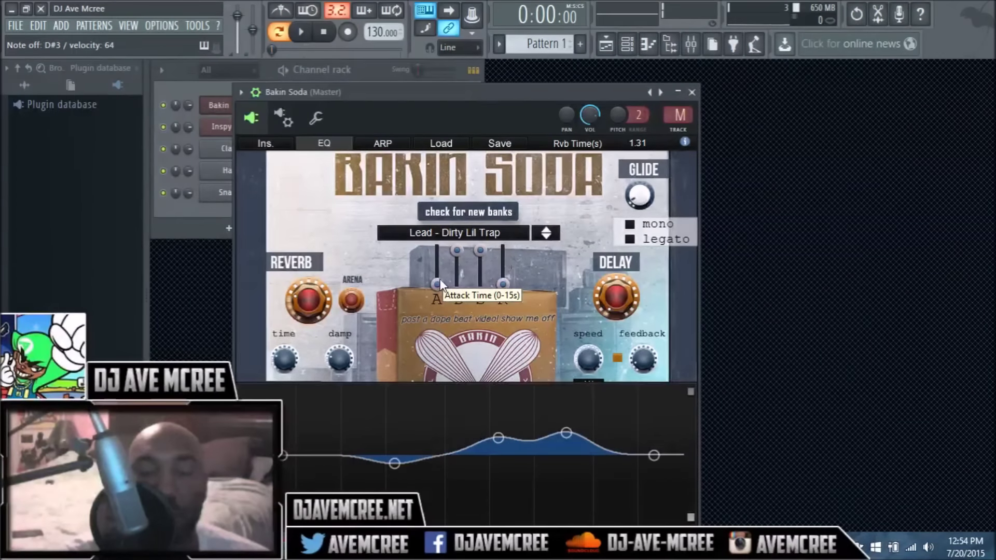
- Set the attack time of Lead - Dirty Lil Trap to 0.44 s and switch to Lead - Gon Crazy with the EQ hidden
left_click_drag(439, 280, 440, 274)
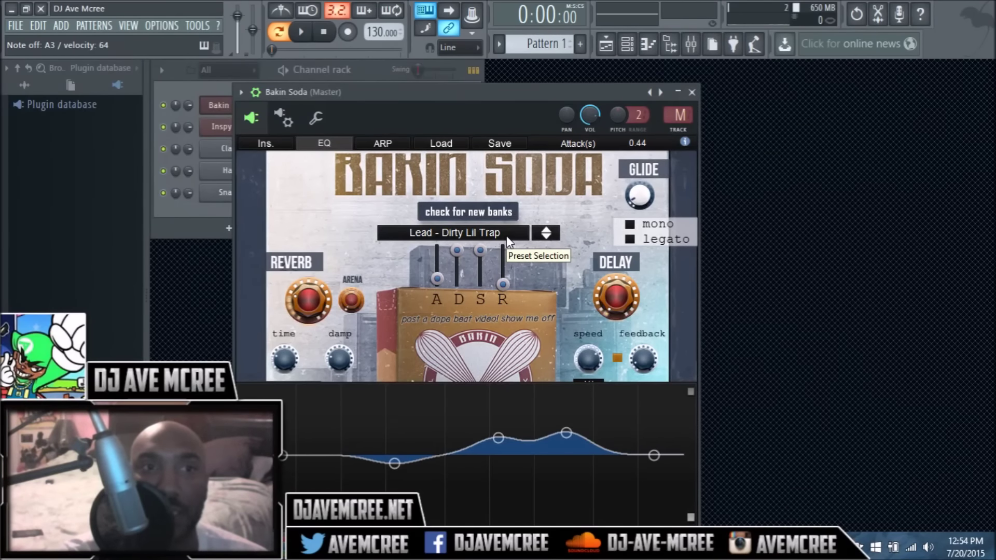
left_click(506, 236)
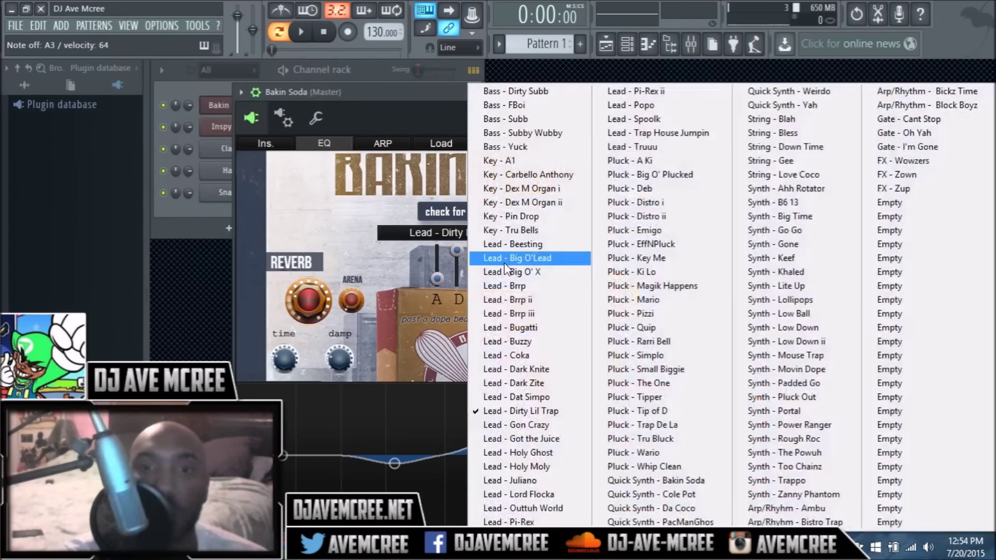
left_click(514, 425)
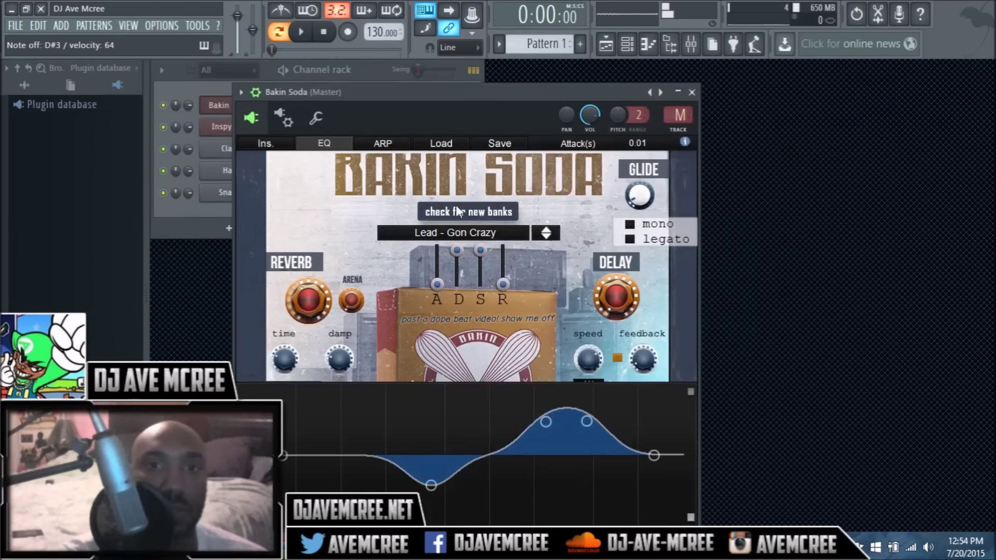
left_click(348, 145)
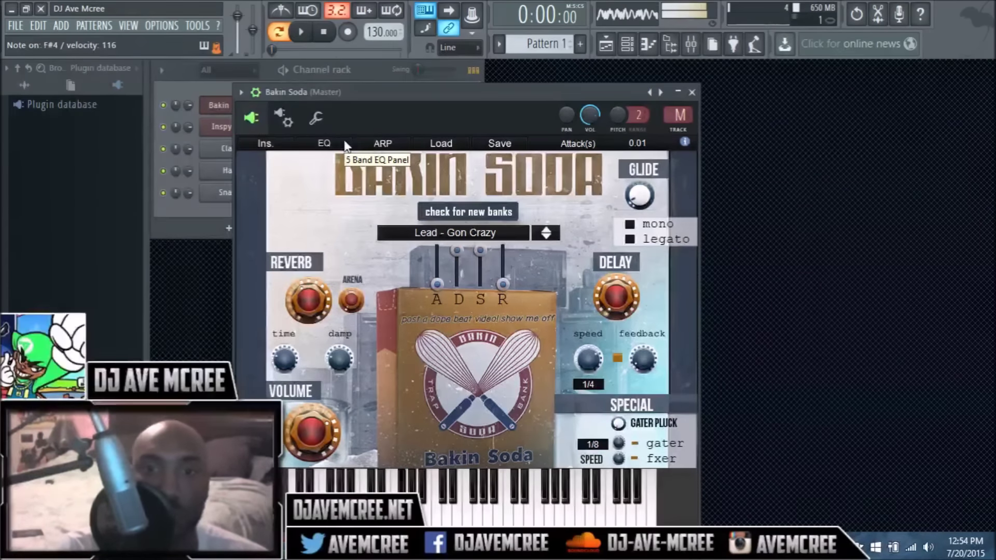
- Load the Lead - Got the Juice preset to audition it, followed by the Pluck - A Ki preset
left_click(468, 228)
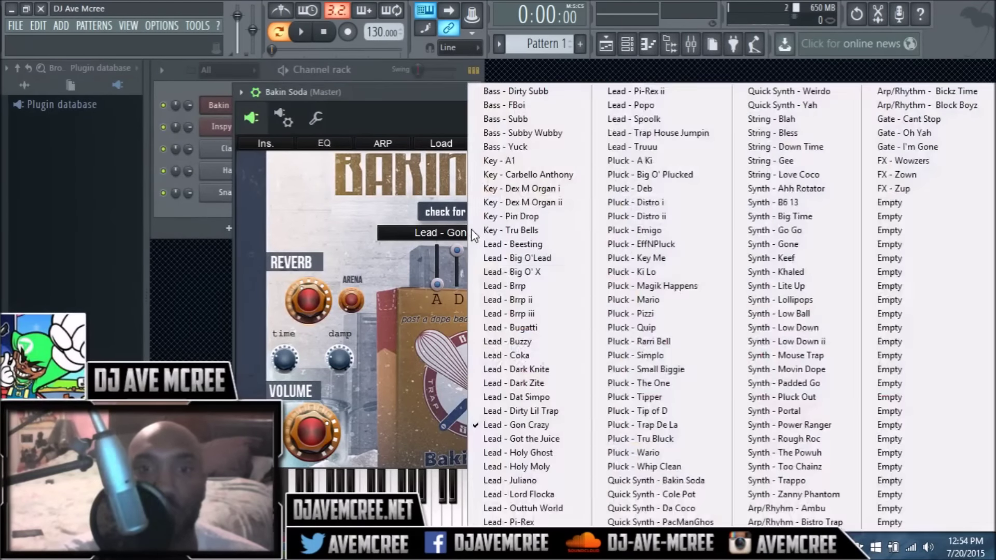
left_click(503, 436)
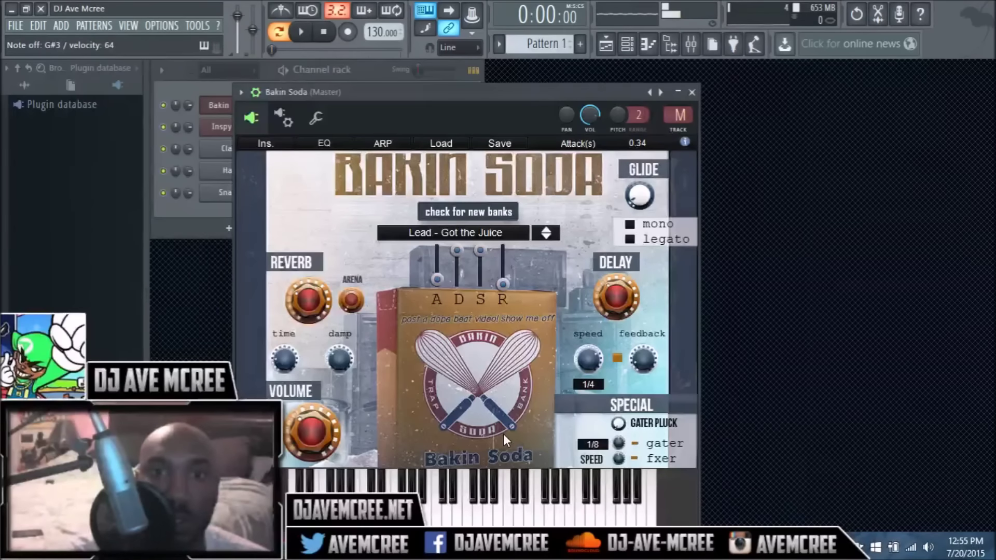
left_click(462, 233)
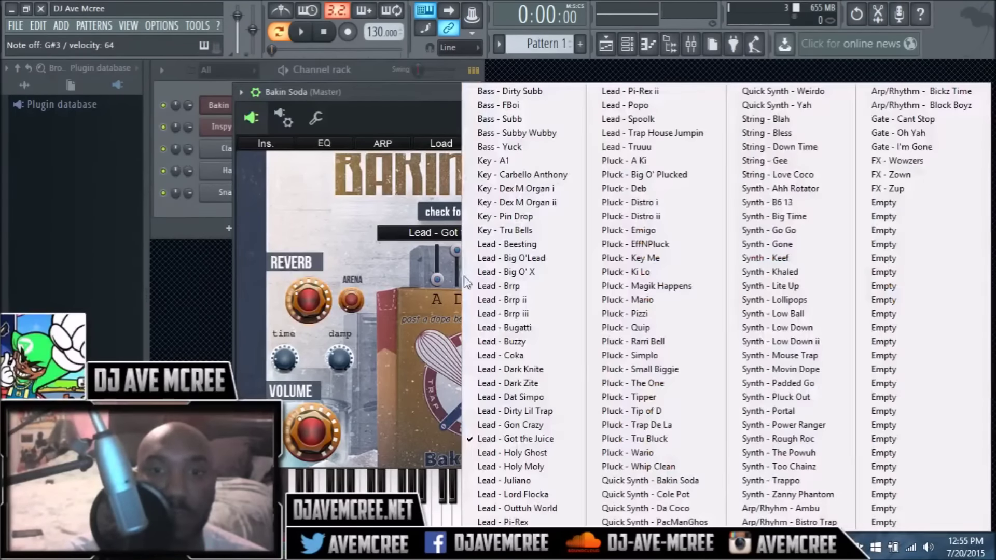
left_click(644, 167)
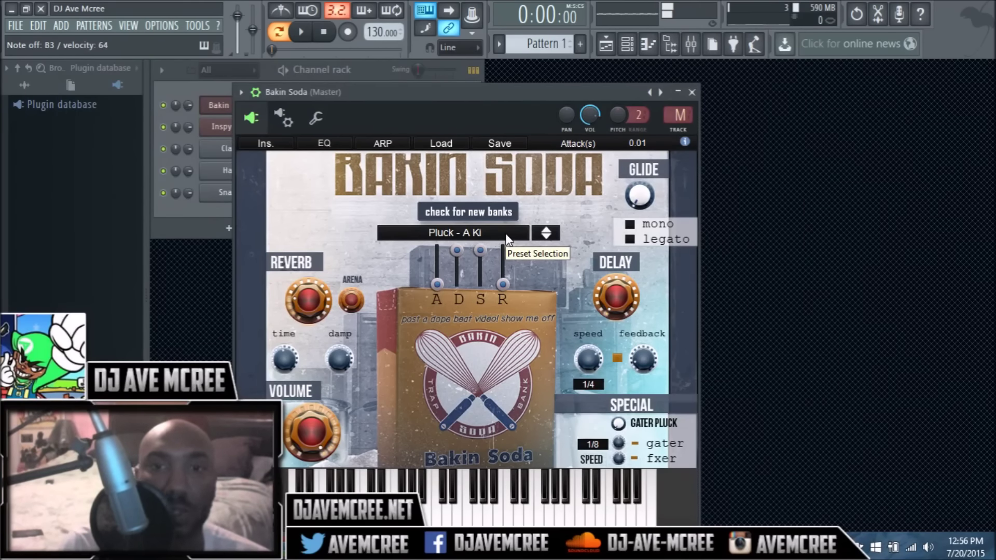
- Advance to the Pluck - Big O' Plucked preset and raise its attack time to 0.44 s, moving to the next preset when finished
left_click(546, 230)
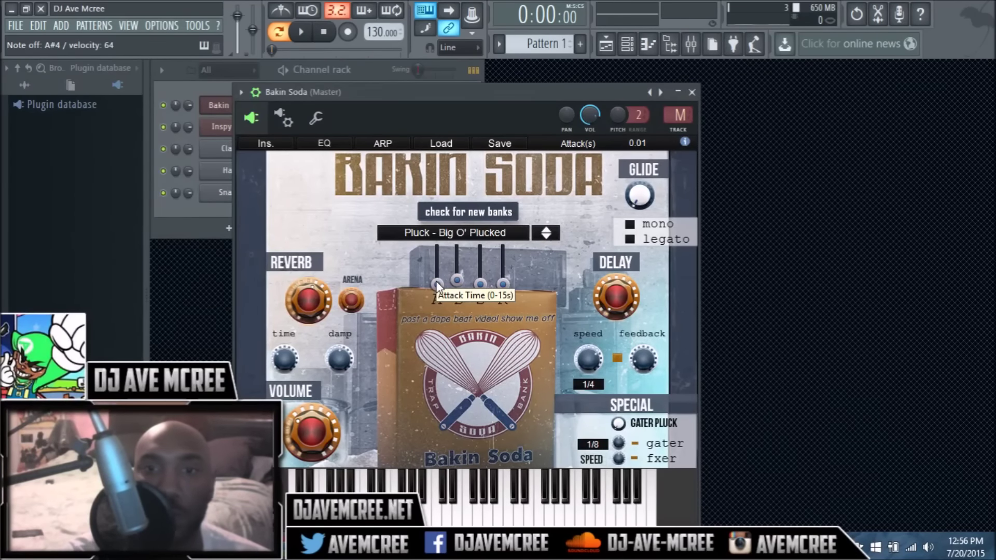
left_click_drag(435, 281, 435, 276)
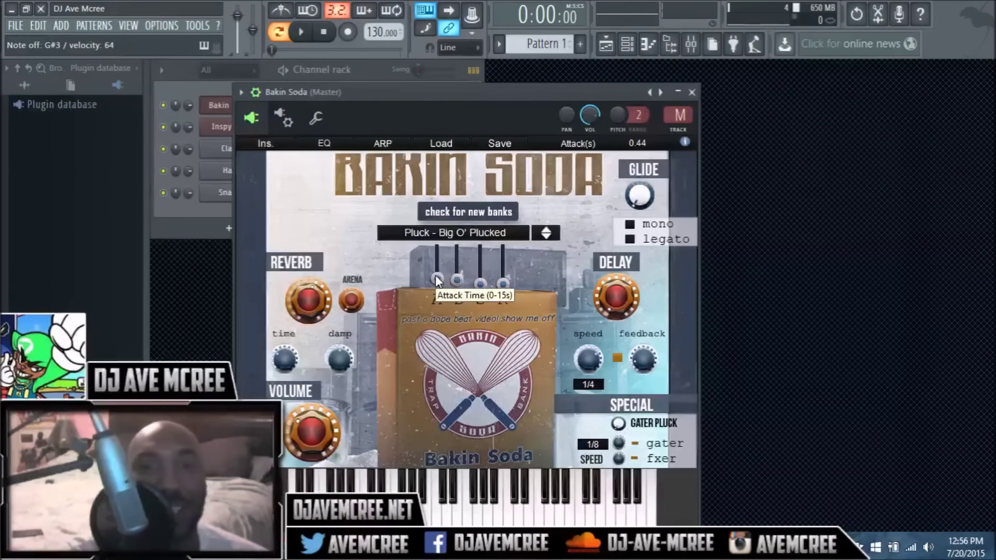
left_click(544, 232)
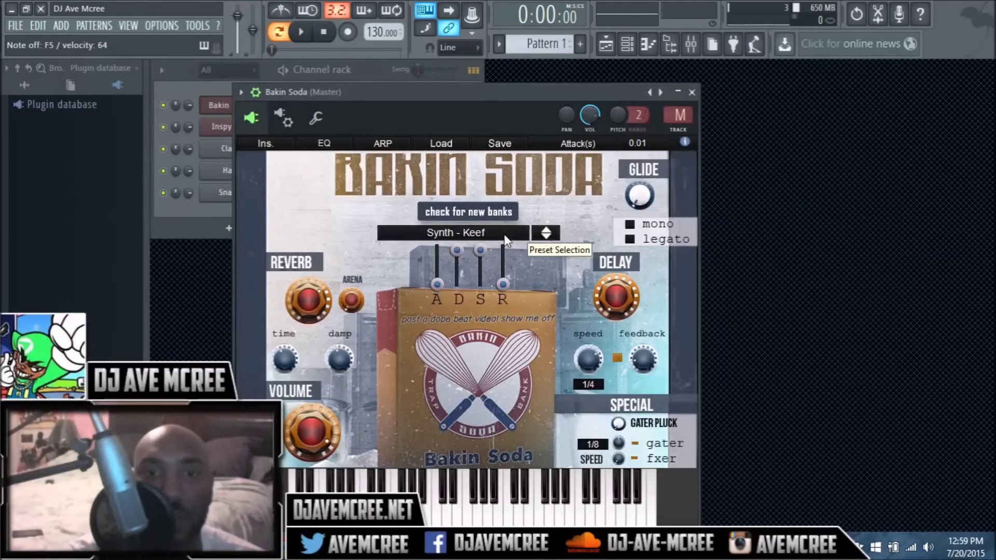
- Load the Synth - B6 13 preset and set its arpeggiator type to Forward
left_click(487, 235)
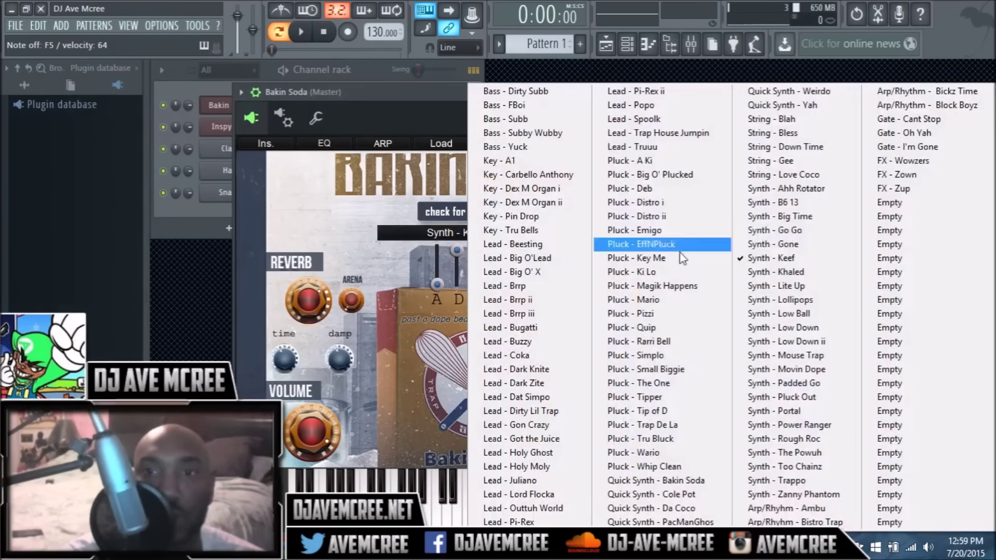
left_click(767, 202)
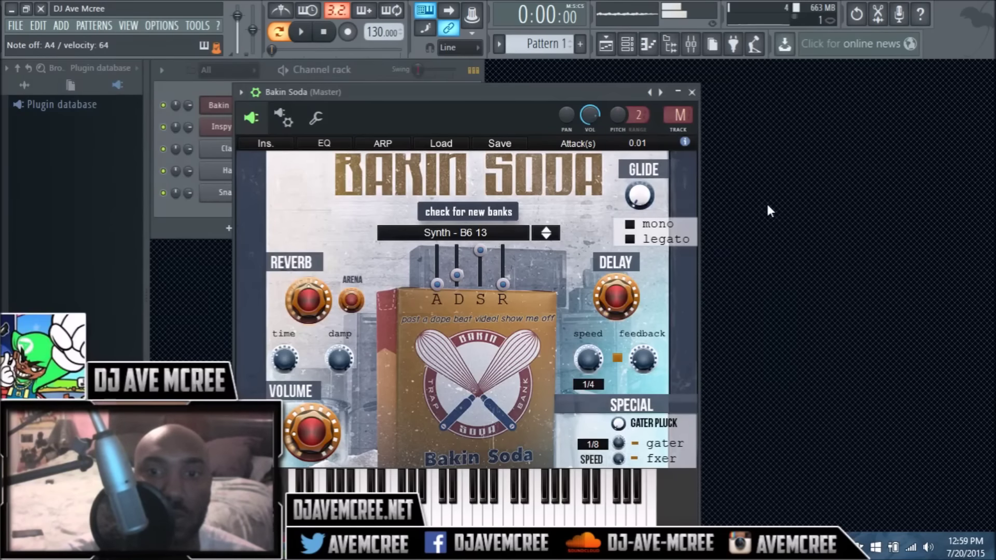
left_click(397, 146)
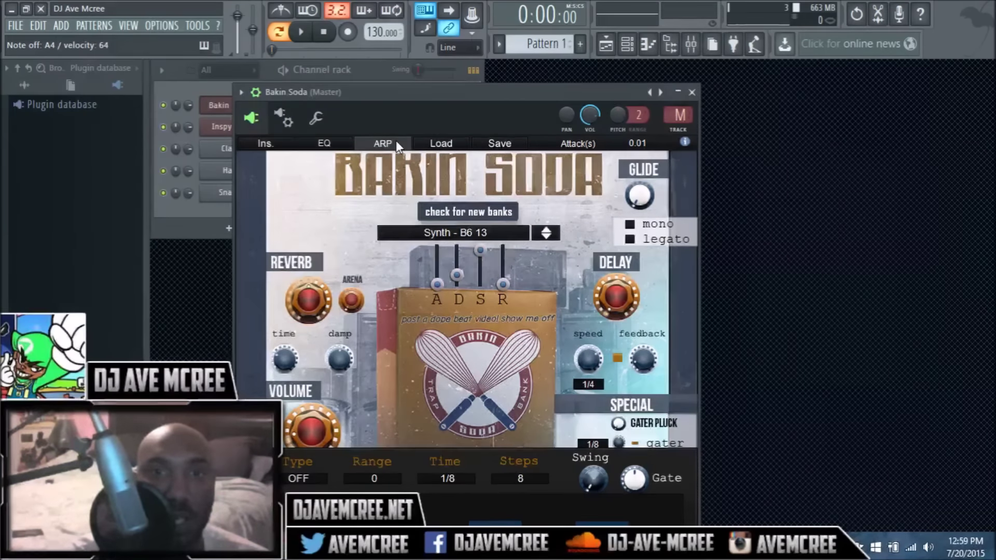
left_click(295, 414)
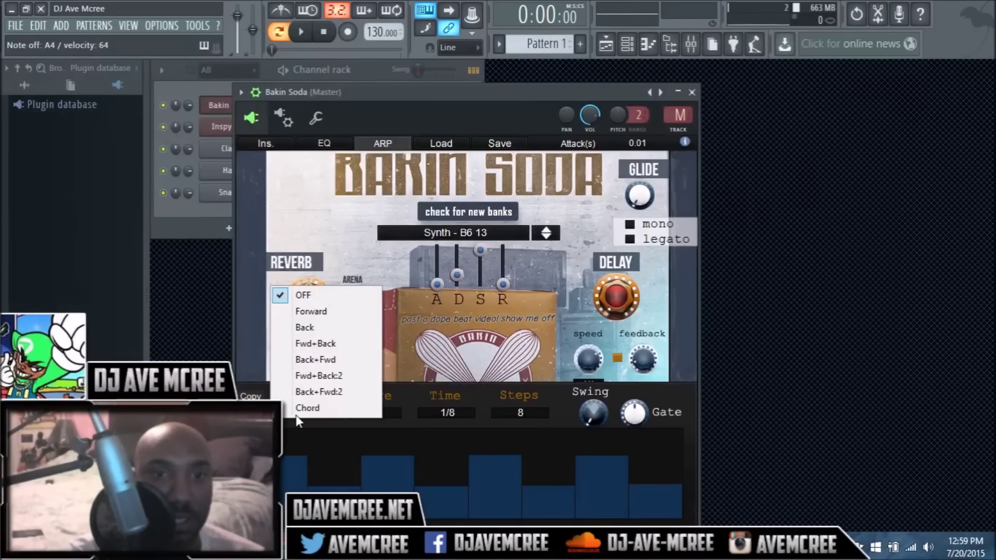
left_click(305, 311)
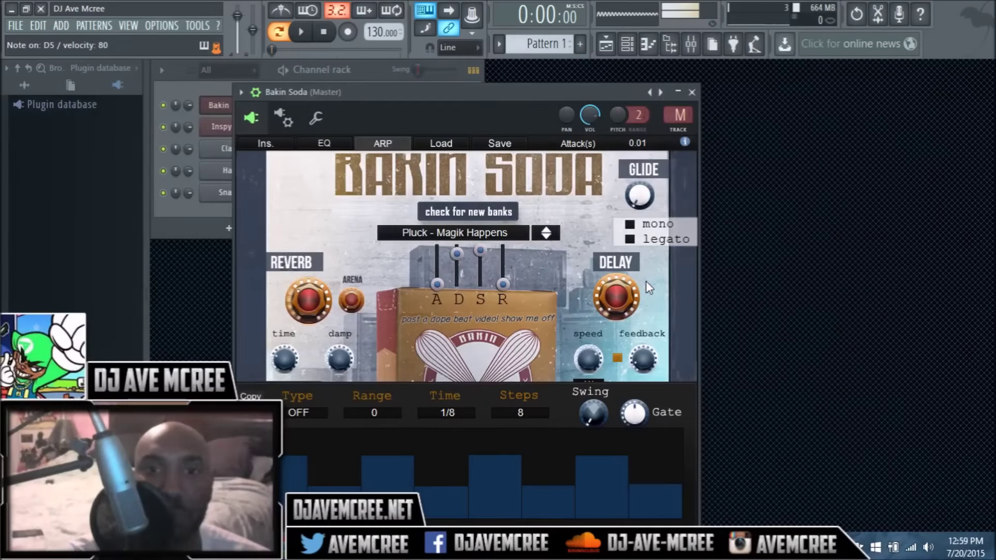
- Set the arpeggiator type of the Pluck - Magik Happens preset to Forward
left_click(309, 412)
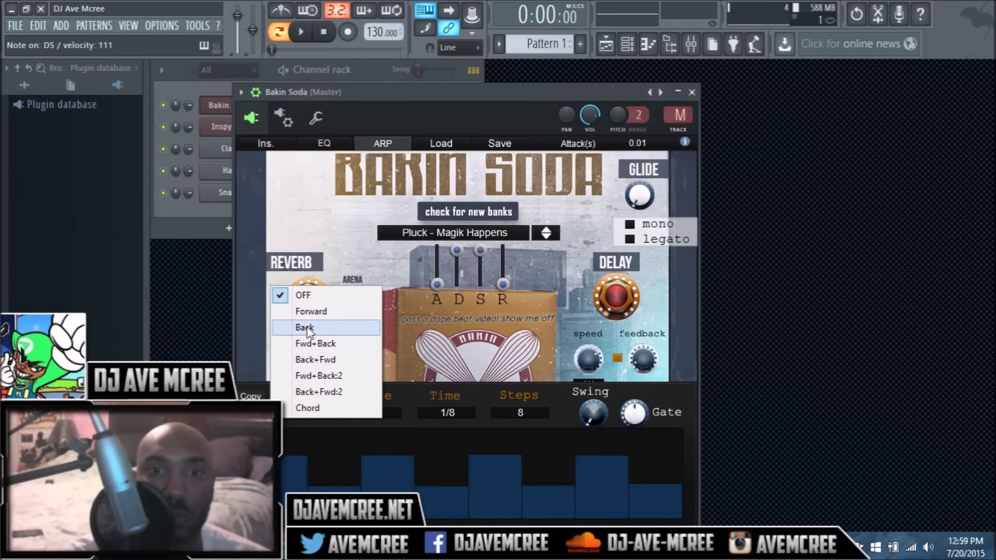
left_click(309, 313)
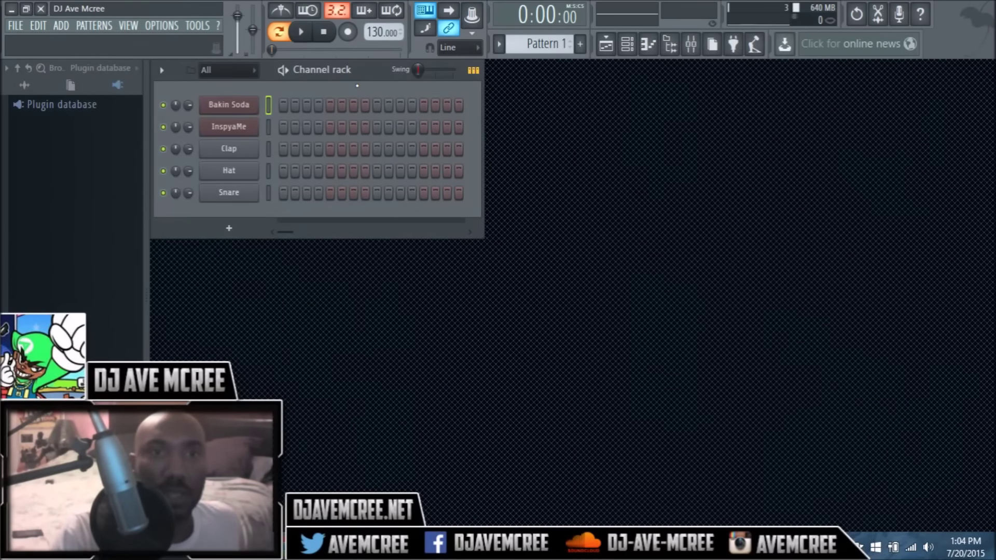
- Reopen the Bakin Soda instrument from its channel
left_click(223, 106)
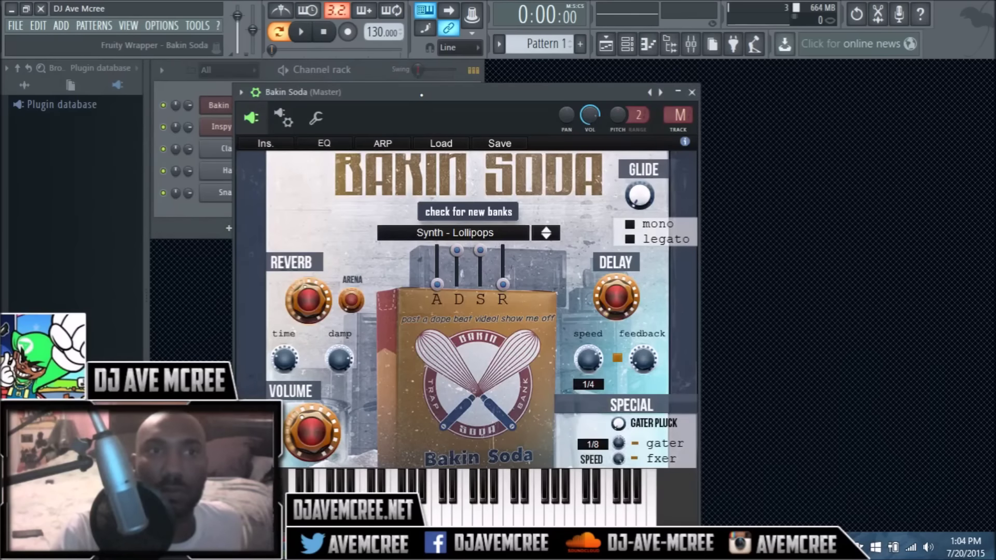